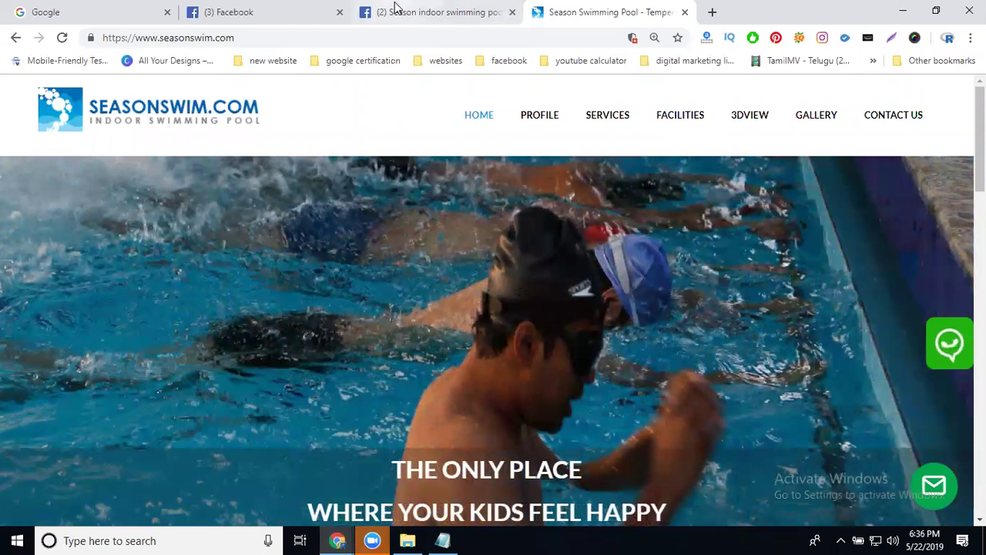
Step: Switch to the Chrome tab showing the Season indoor swimming pool Facebook page
{"action": "left_click", "coordinate": [395, 10]}
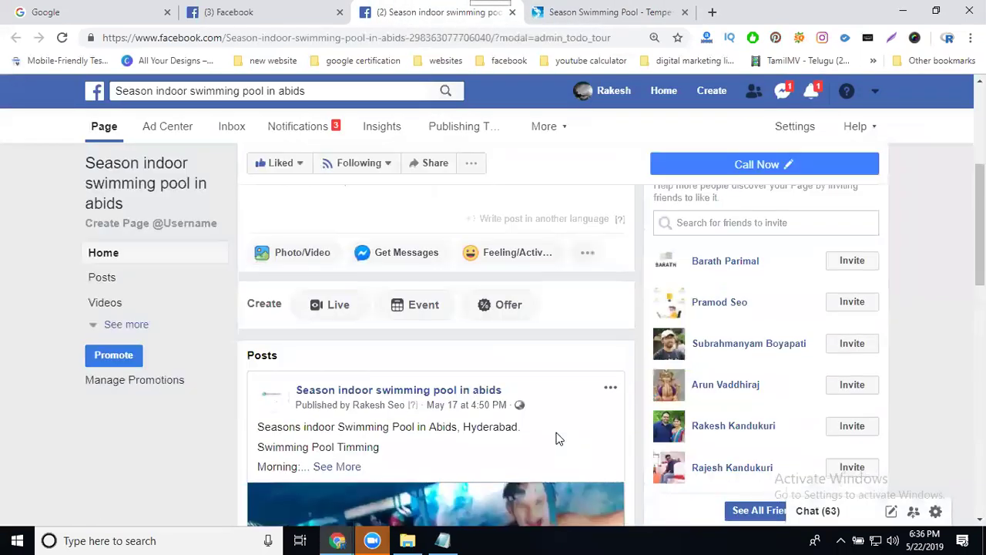
Step: Open the page post composer's more-options list and scroll through the post types
{"action": "left_click", "coordinate": [589, 259]}
{"action": "left_click", "coordinate": [321, 461]}
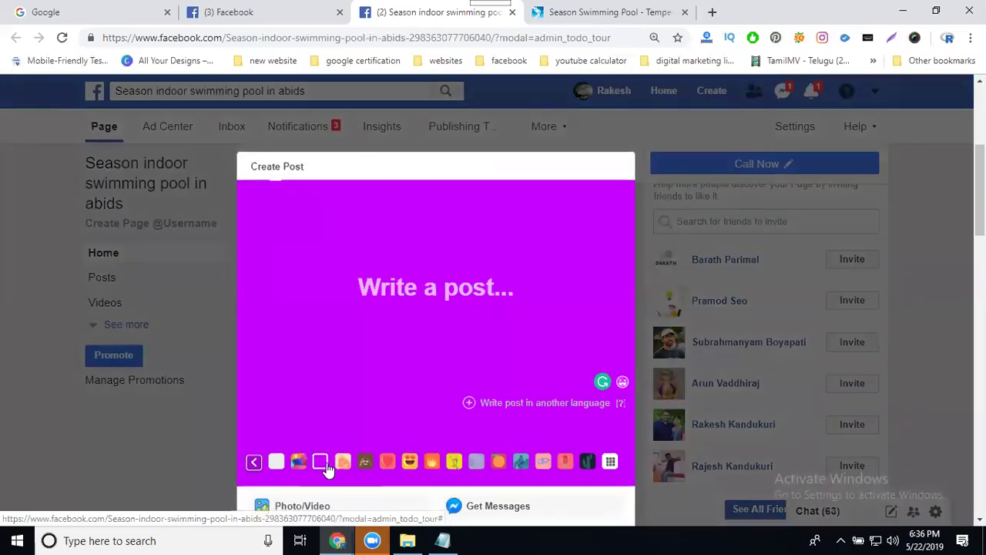
{"action": "scroll", "coordinate": [326, 469], "scroll_direction": "down", "scroll_amount": 3}
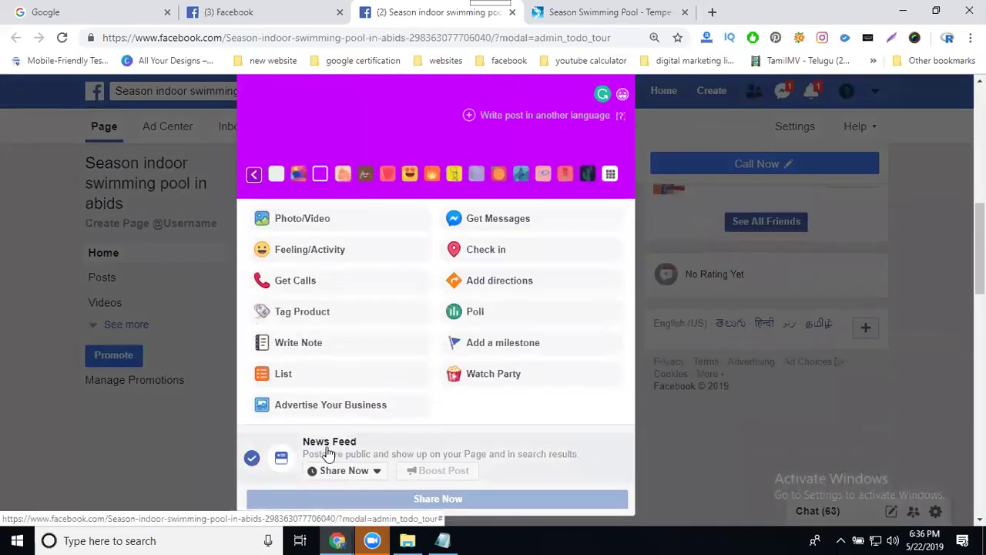
Step: Choose Advertise Your Business, pick Automated Ads, and scroll through its introduction
{"action": "left_click", "coordinate": [323, 408]}
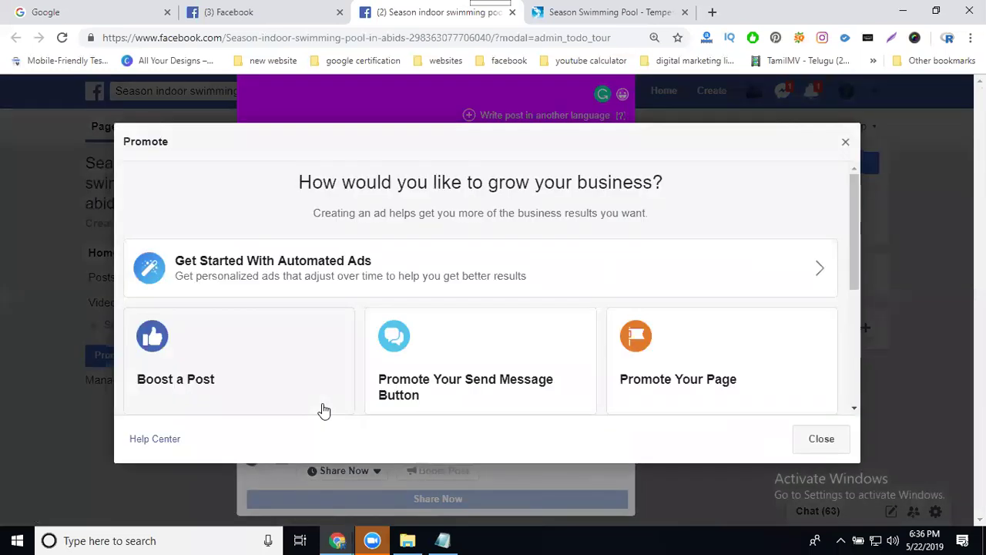
{"action": "left_click", "coordinate": [275, 269]}
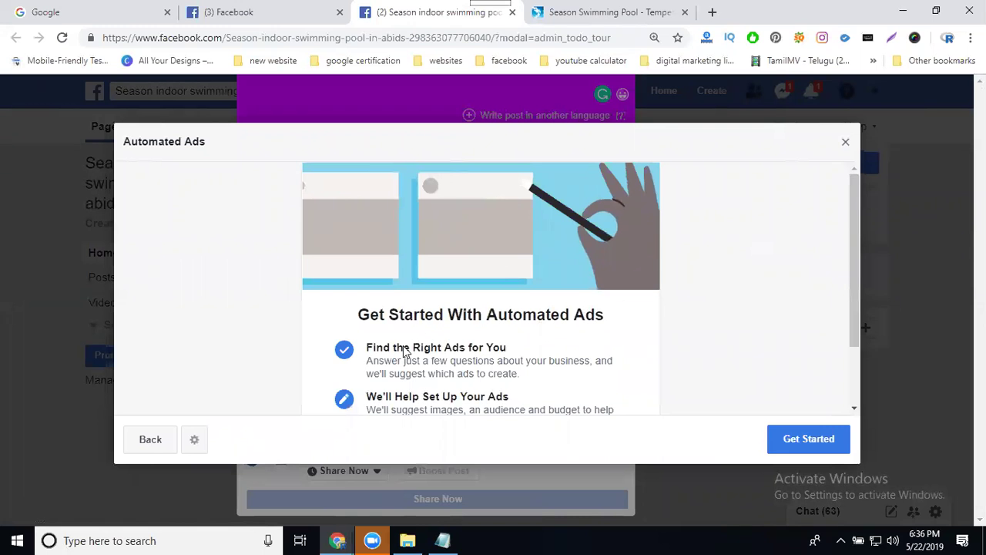
{"action": "scroll", "coordinate": [370, 360], "scroll_direction": "down", "scroll_amount": 2}
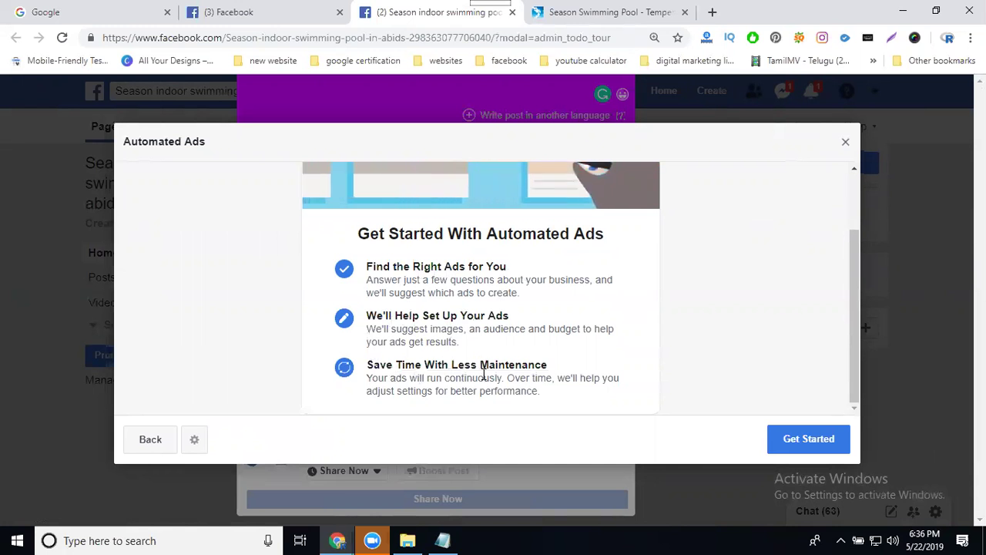
Step: Begin the Automated Ads setup and confirm the ad account to use
{"action": "left_click", "coordinate": [821, 449]}
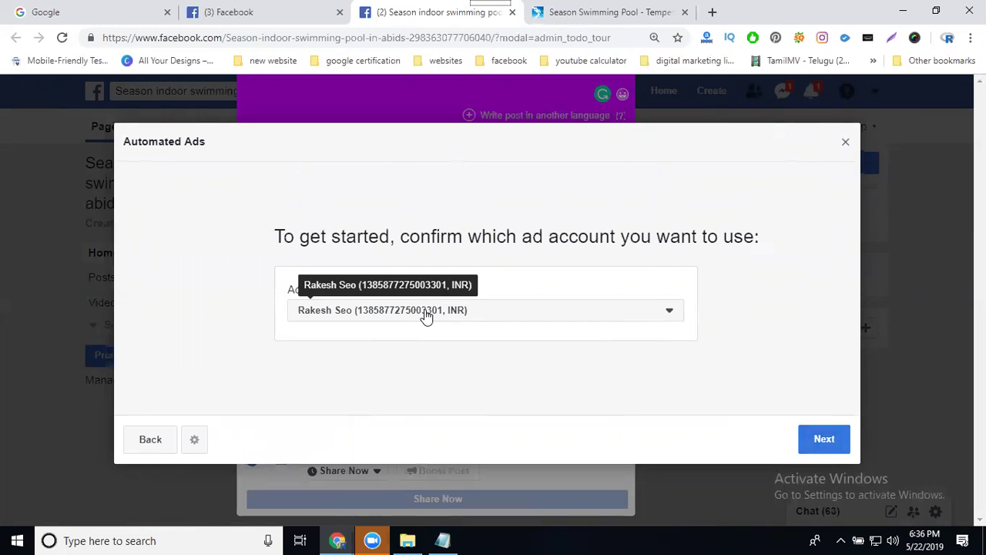
{"action": "left_click", "coordinate": [836, 439]}
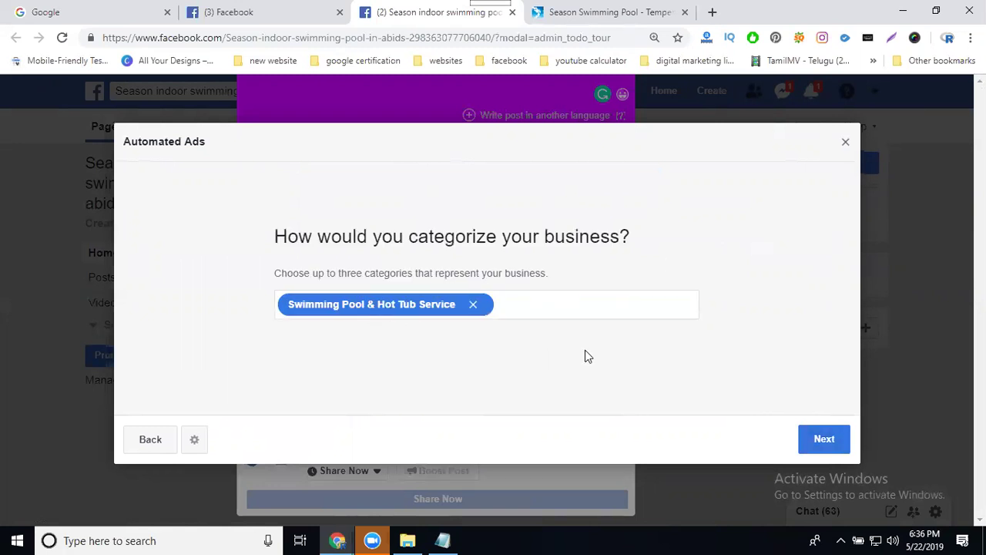
Step: Accept Swimming Pool & Hot Tub Service as the business category
{"action": "left_click", "coordinate": [824, 439]}
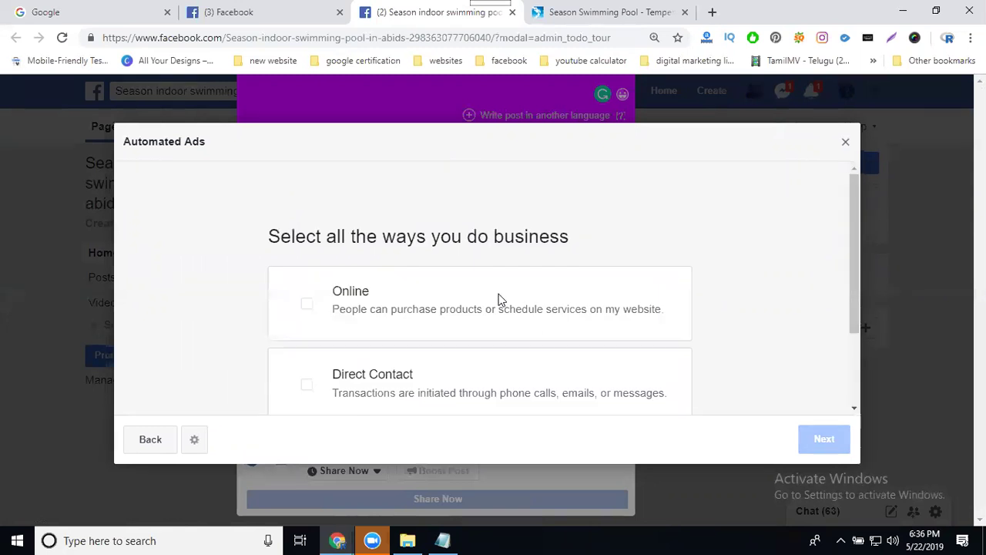
{"action": "scroll", "coordinate": [416, 289], "scroll_direction": "down", "scroll_amount": 2}
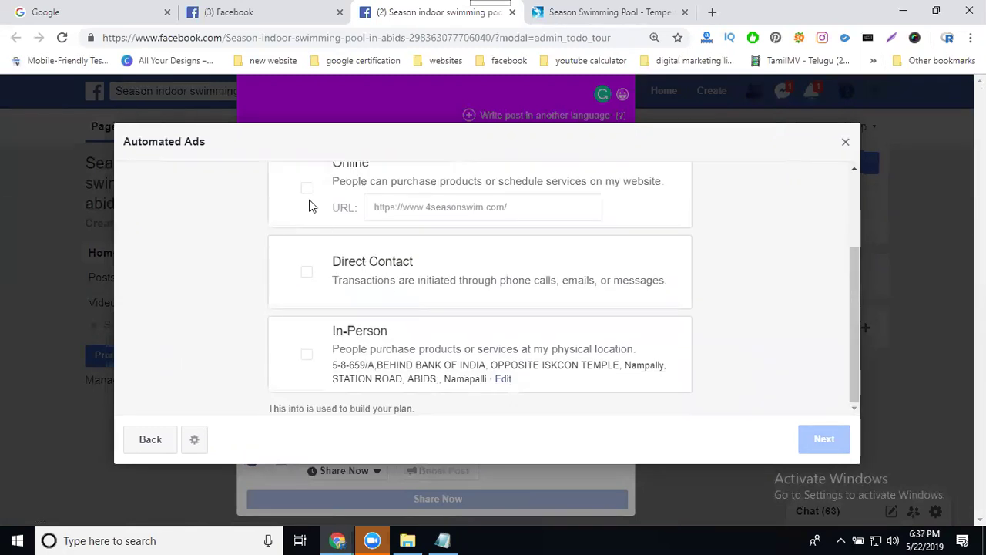
{"action": "scroll", "coordinate": [319, 216], "scroll_direction": "up", "scroll_amount": 1}
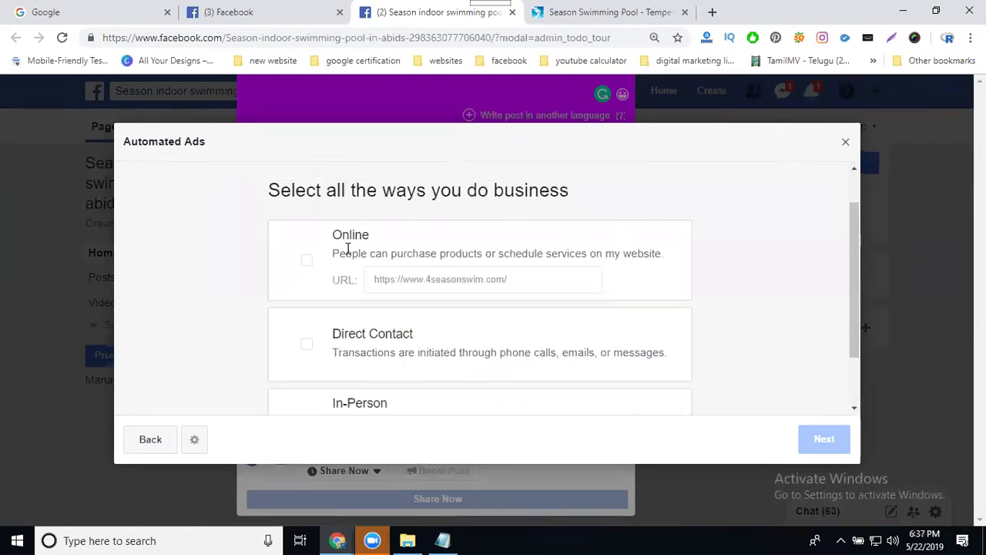
{"action": "scroll", "coordinate": [356, 349], "scroll_direction": "down", "scroll_amount": 1}
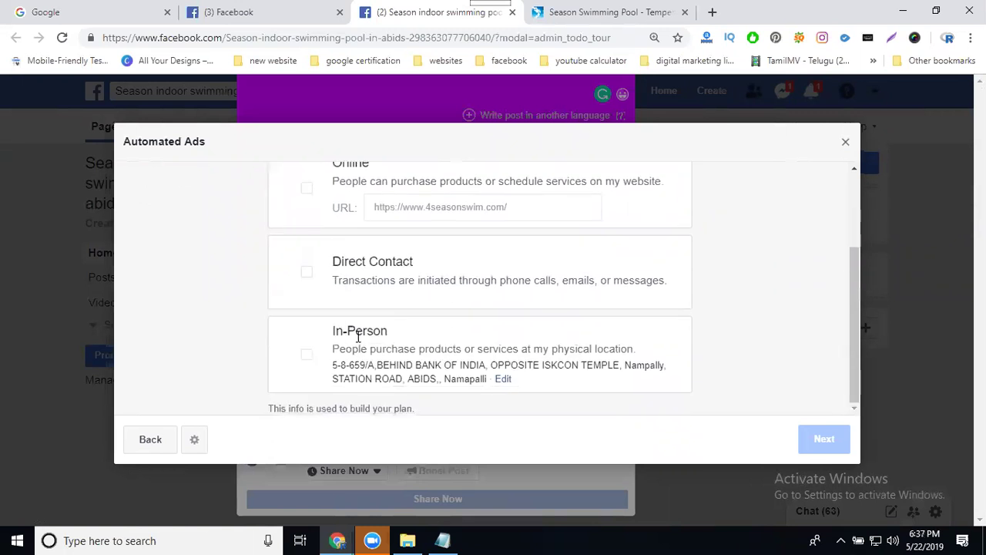
{"action": "scroll", "coordinate": [357, 337], "scroll_direction": "up", "scroll_amount": 1}
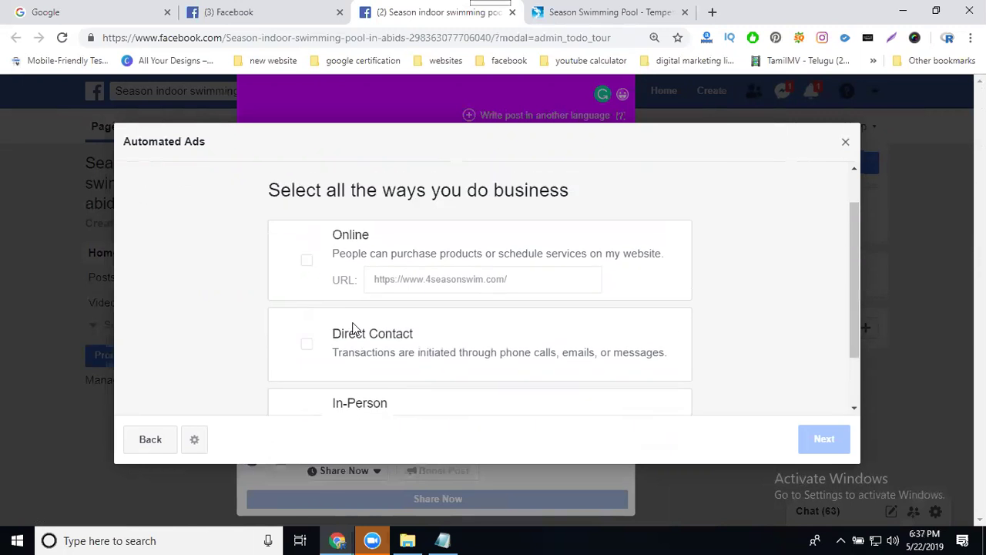
{"action": "left_click", "coordinate": [307, 261]}
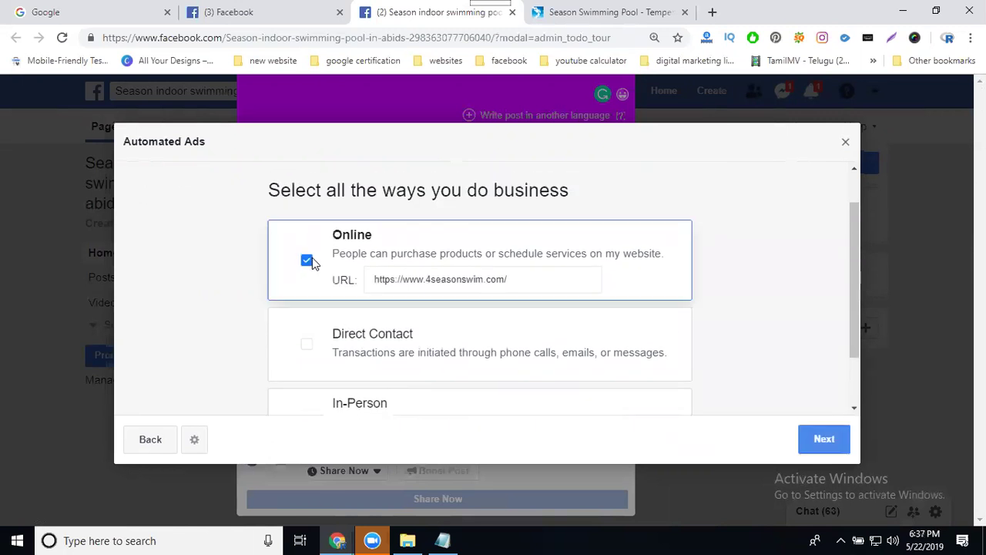
{"action": "left_click", "coordinate": [429, 280]}
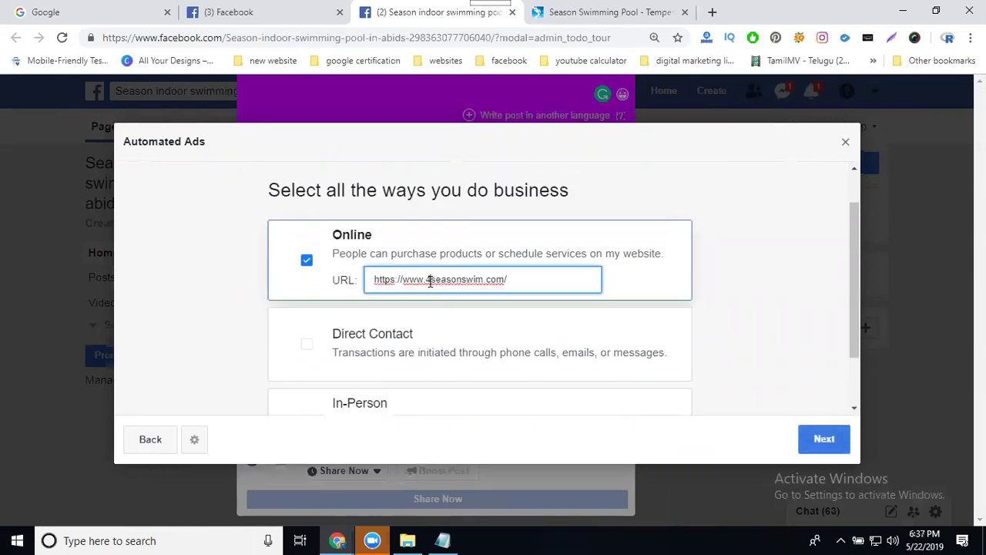
{"action": "key", "text": "BackSpace"}
{"action": "left_click", "coordinate": [751, 273]}
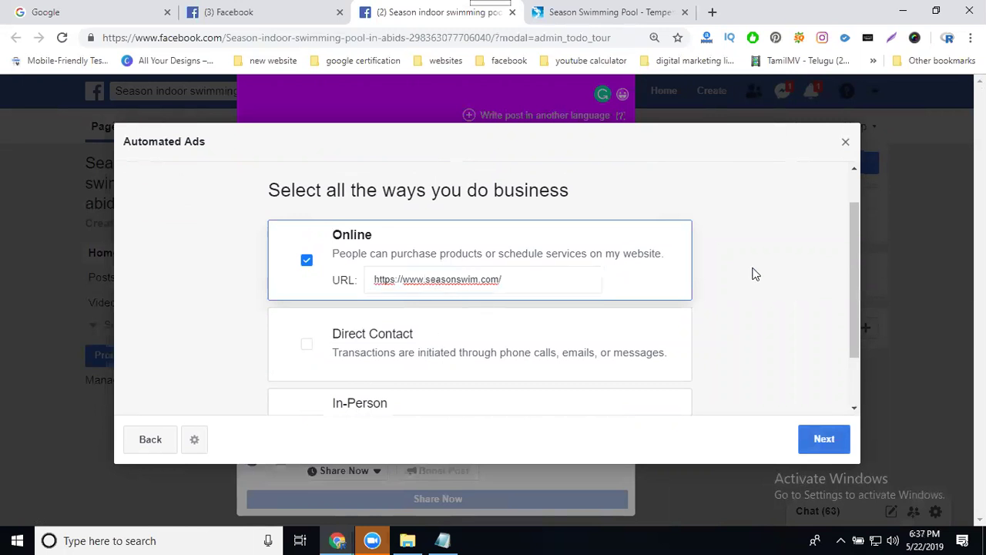
{"action": "left_click", "coordinate": [540, 278]}
{"action": "key", "text": "BackSpace"}
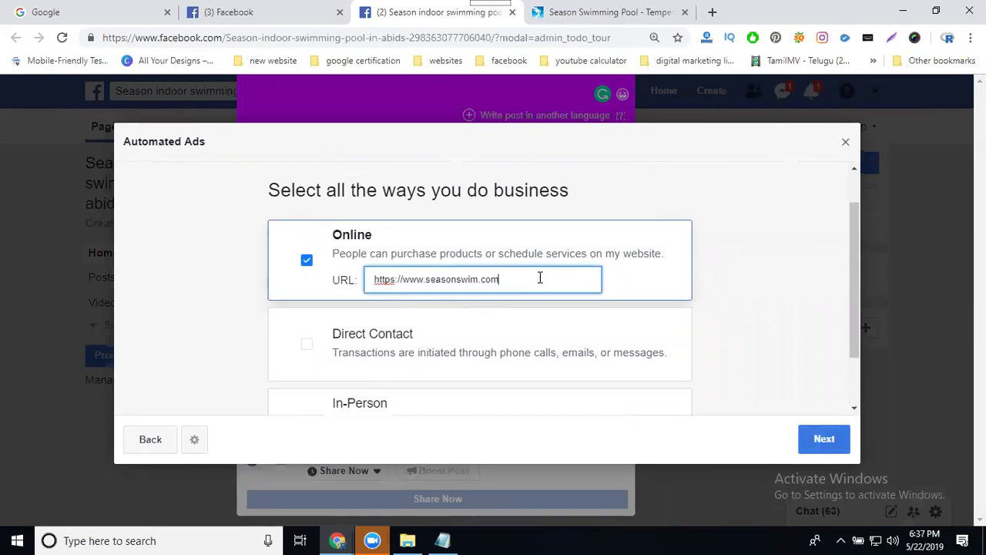
Step: Add Student, College, Bachelor's degree or higher and Bachelor's degree as customer interests
{"action": "left_click", "coordinate": [823, 439]}
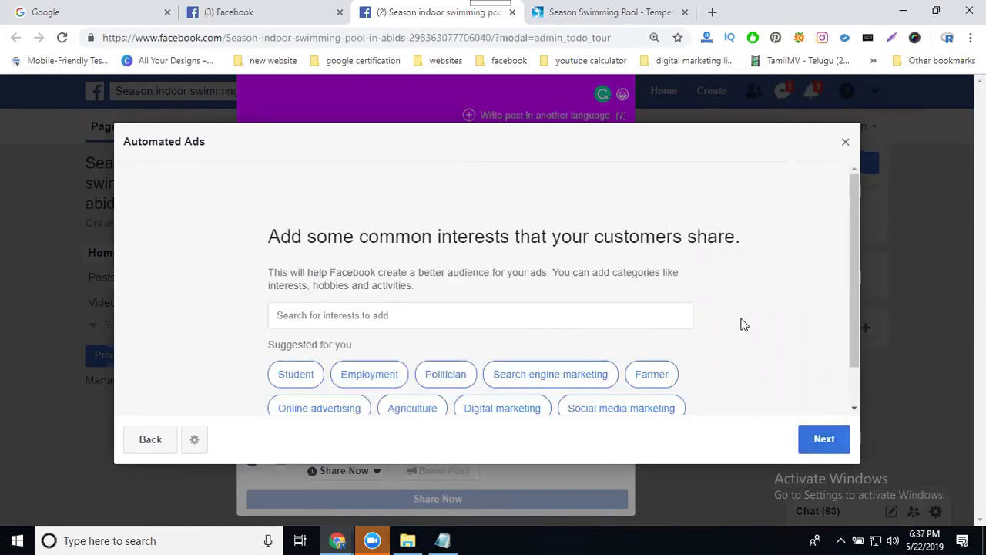
{"action": "scroll", "coordinate": [747, 323], "scroll_direction": "down", "scroll_amount": 1}
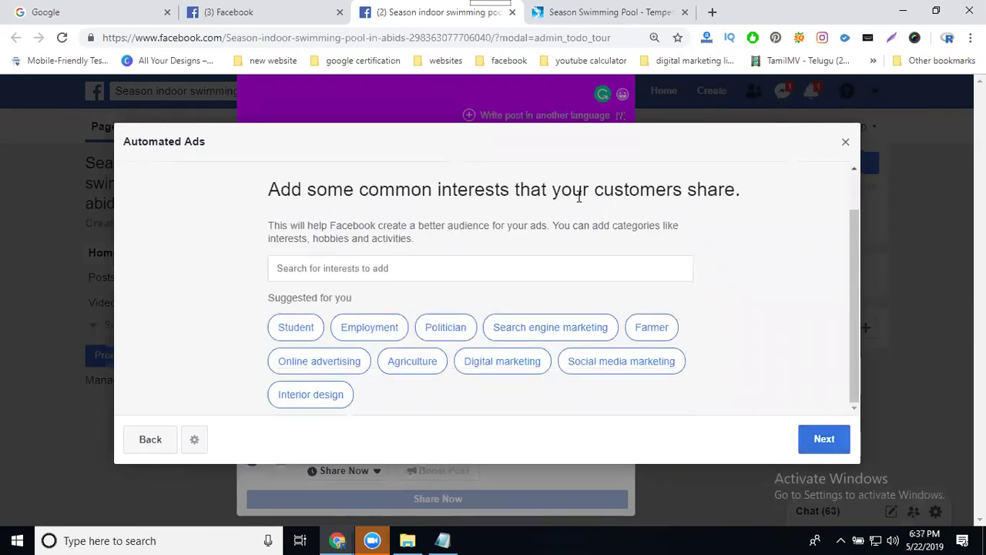
{"action": "left_click", "coordinate": [310, 328]}
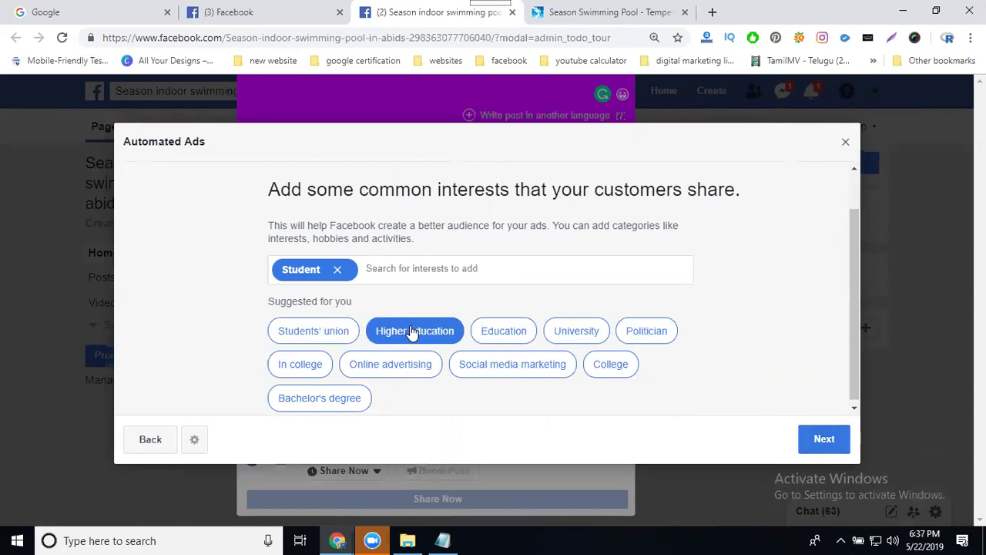
{"action": "left_click", "coordinate": [600, 371]}
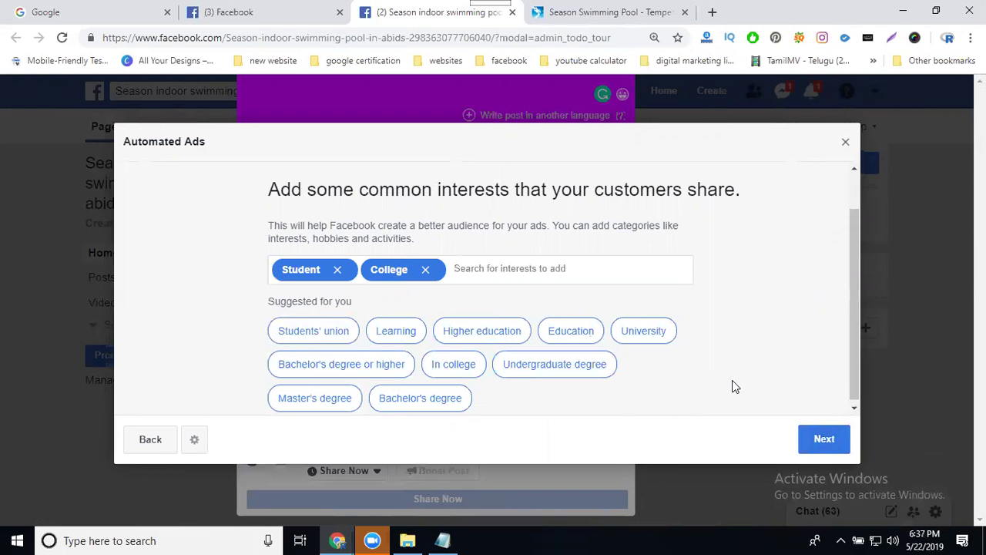
{"action": "left_click", "coordinate": [341, 363]}
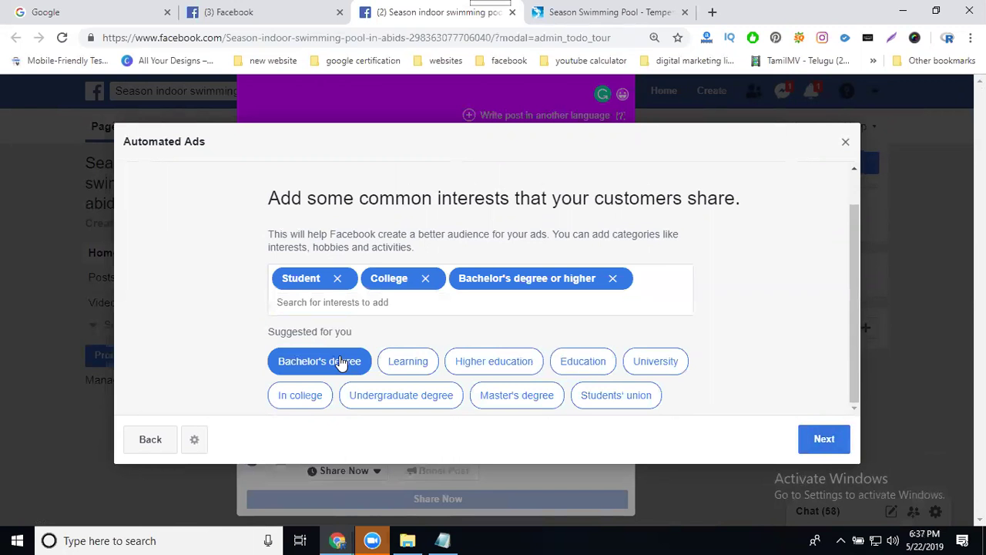
{"action": "scroll", "coordinate": [753, 366], "scroll_direction": "down", "scroll_amount": 1}
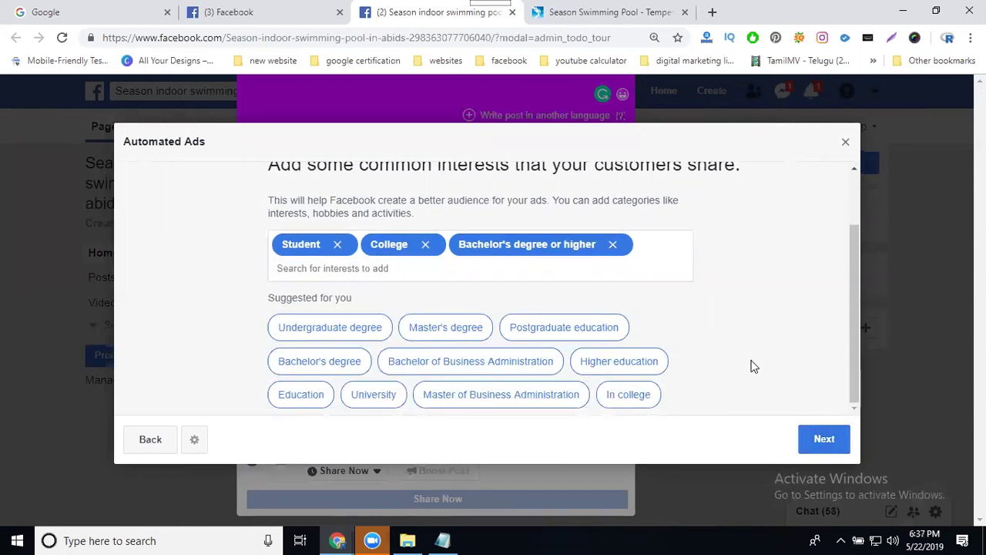
{"action": "left_click", "coordinate": [327, 363]}
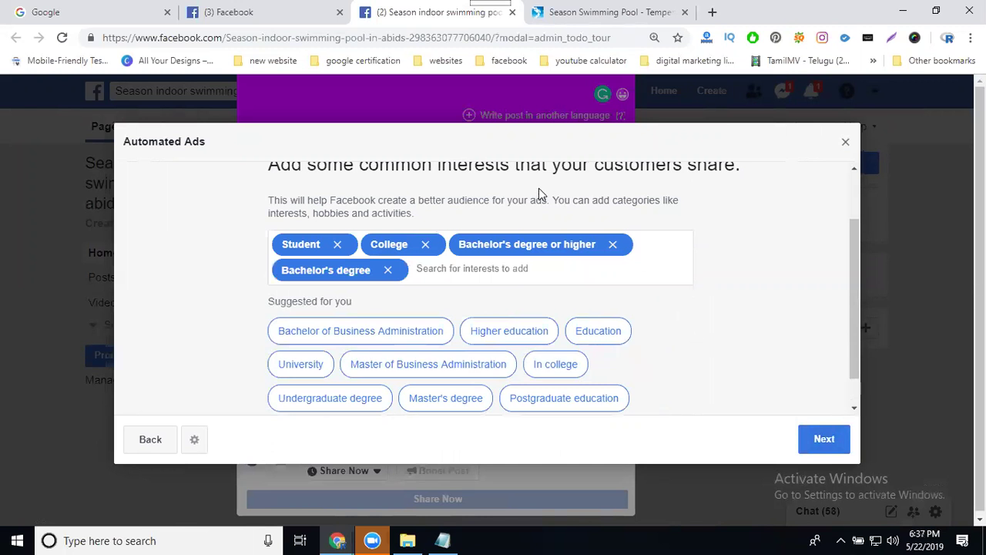
{"action": "scroll", "coordinate": [538, 188], "scroll_direction": "up", "scroll_amount": 2}
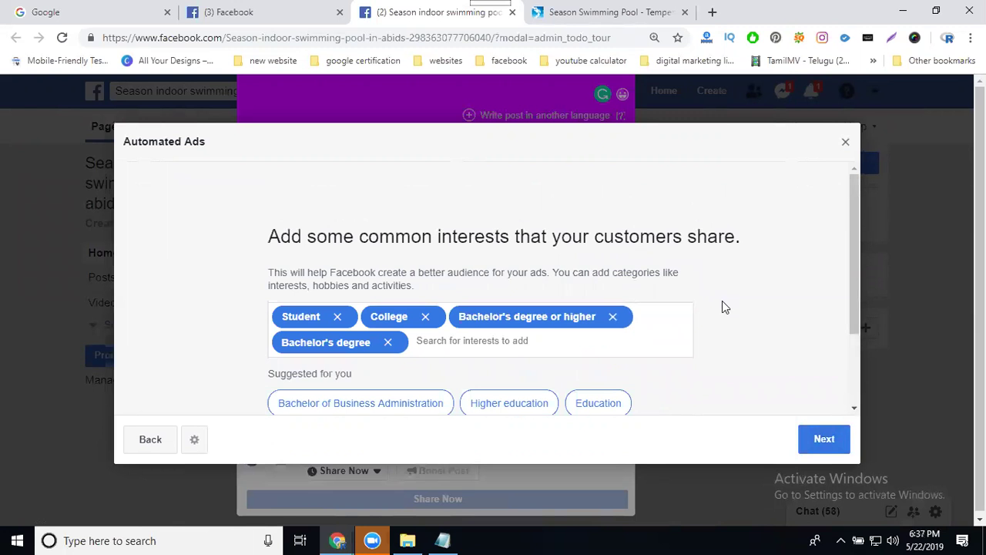
{"action": "left_click", "coordinate": [818, 439]}
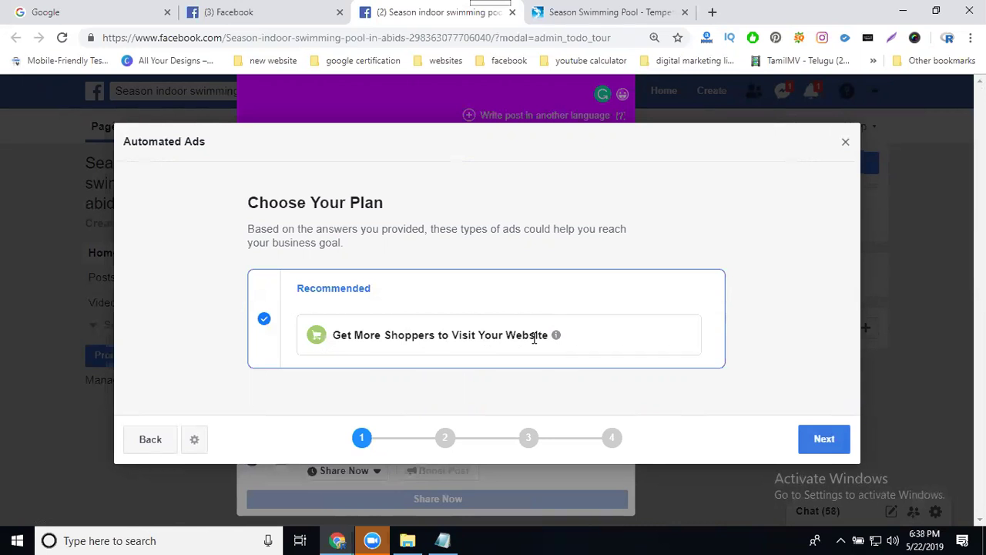
Step: Accept the recommended Get More Shoppers to Visit Your Website plan
{"action": "left_click", "coordinate": [840, 438]}
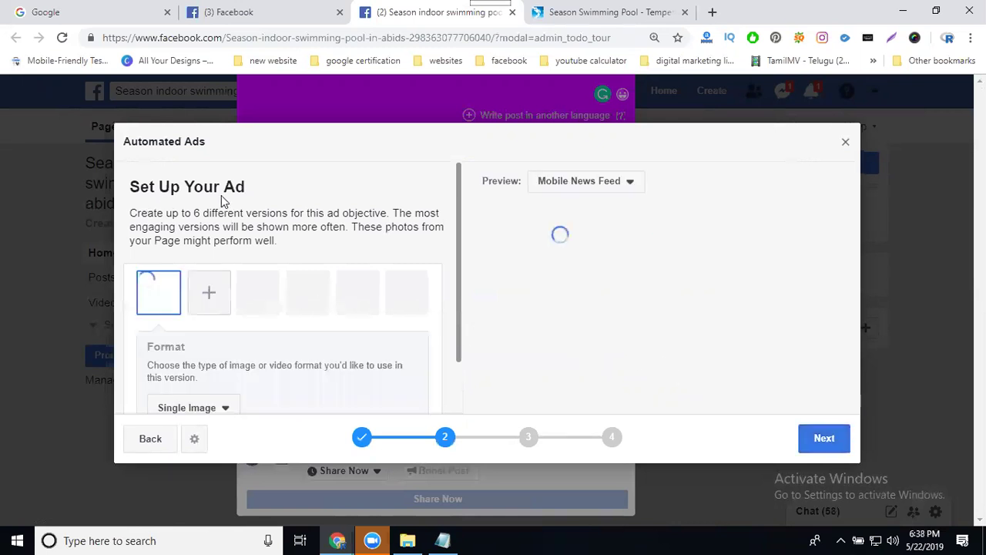
{"action": "scroll", "coordinate": [420, 239], "scroll_direction": "down", "scroll_amount": 2}
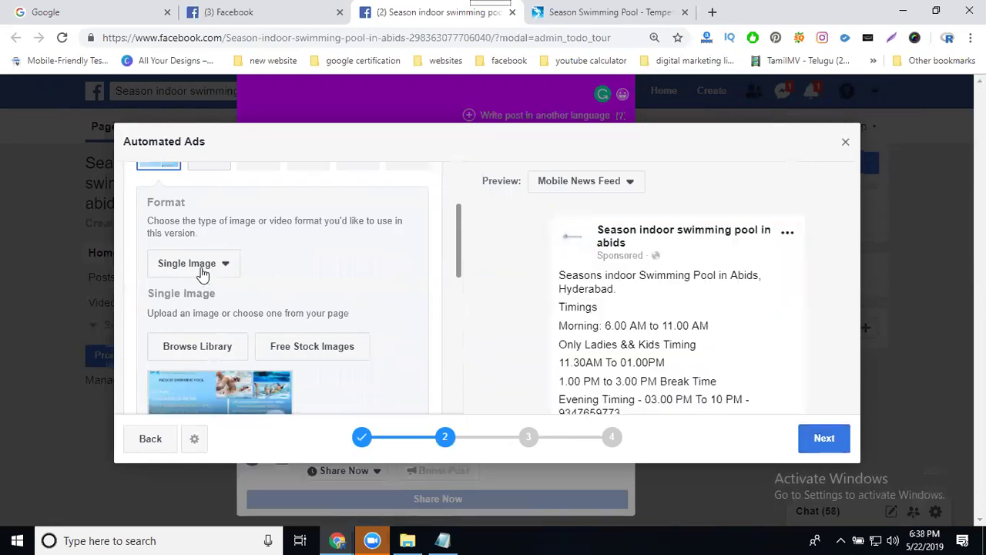
{"action": "left_click", "coordinate": [573, 185]}
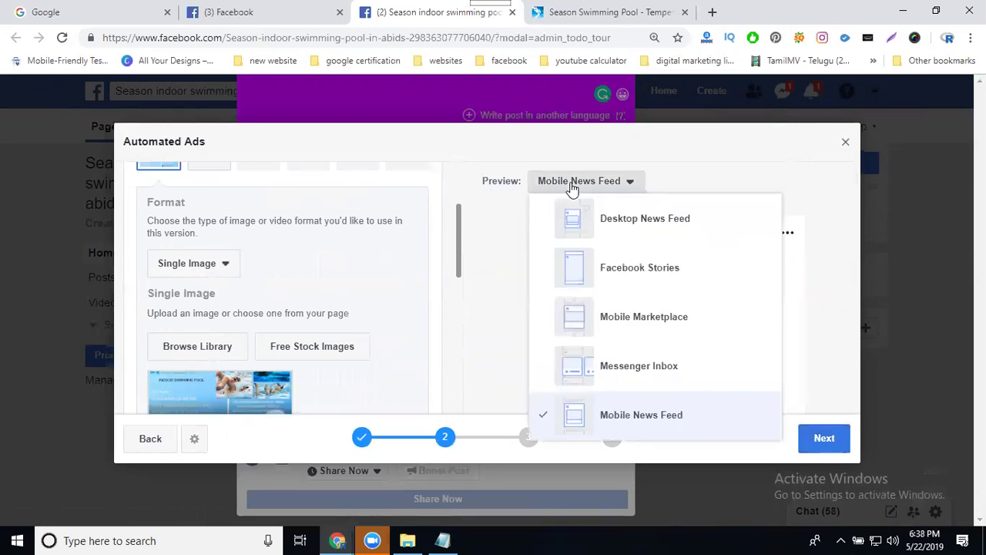
{"action": "left_click", "coordinate": [606, 222]}
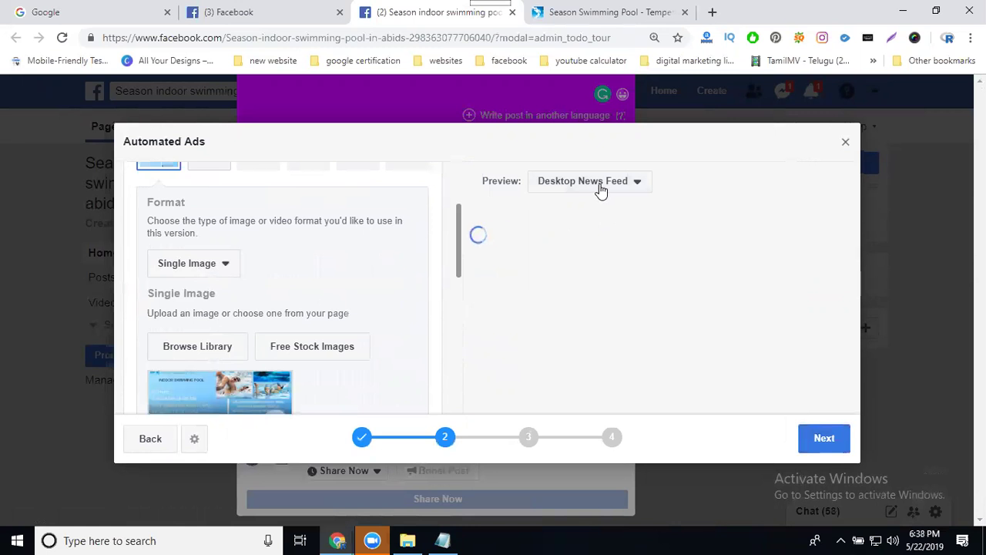
{"action": "left_click", "coordinate": [599, 190]}
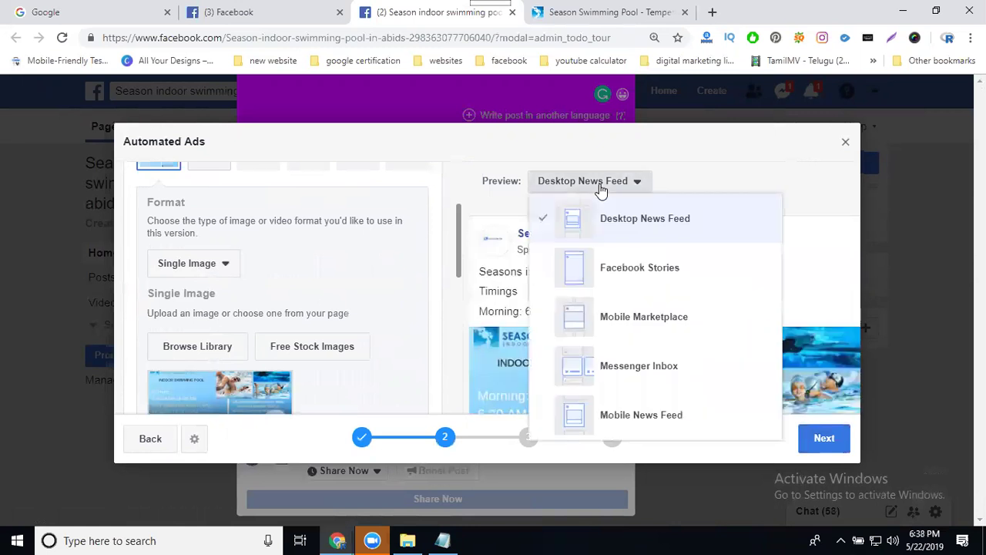
{"action": "left_click", "coordinate": [599, 269]}
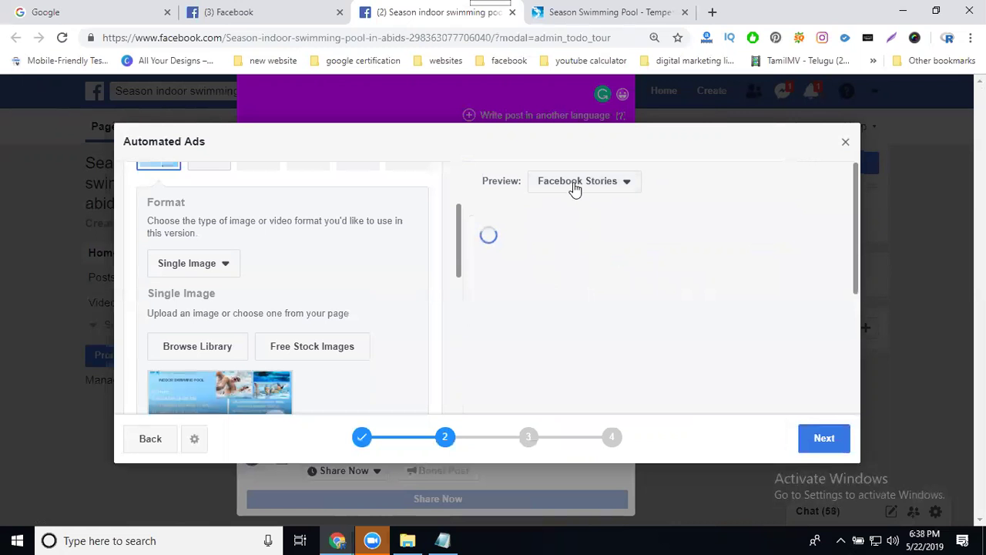
{"action": "left_click", "coordinate": [574, 185]}
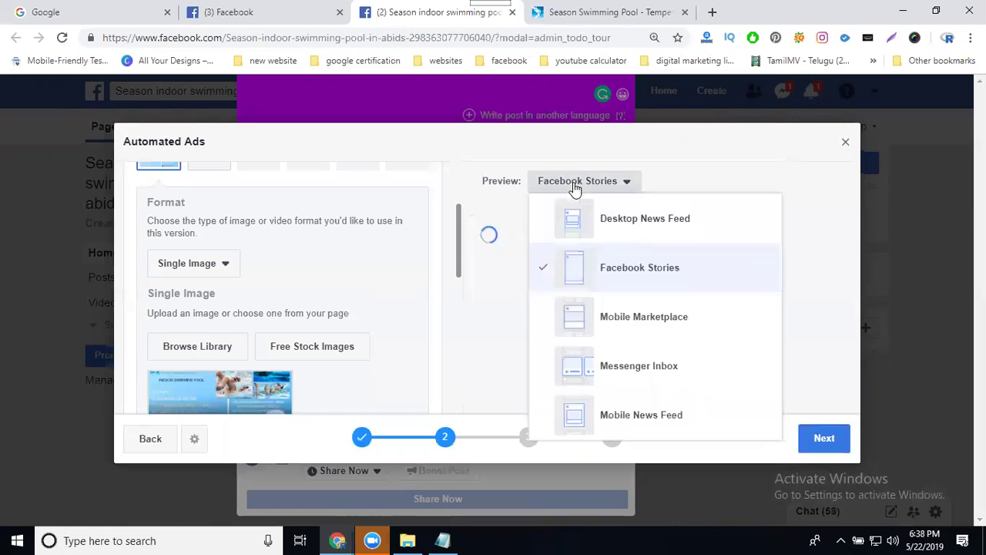
{"action": "left_click", "coordinate": [606, 324]}
{"action": "scroll", "coordinate": [616, 300], "scroll_direction": "down", "scroll_amount": 2}
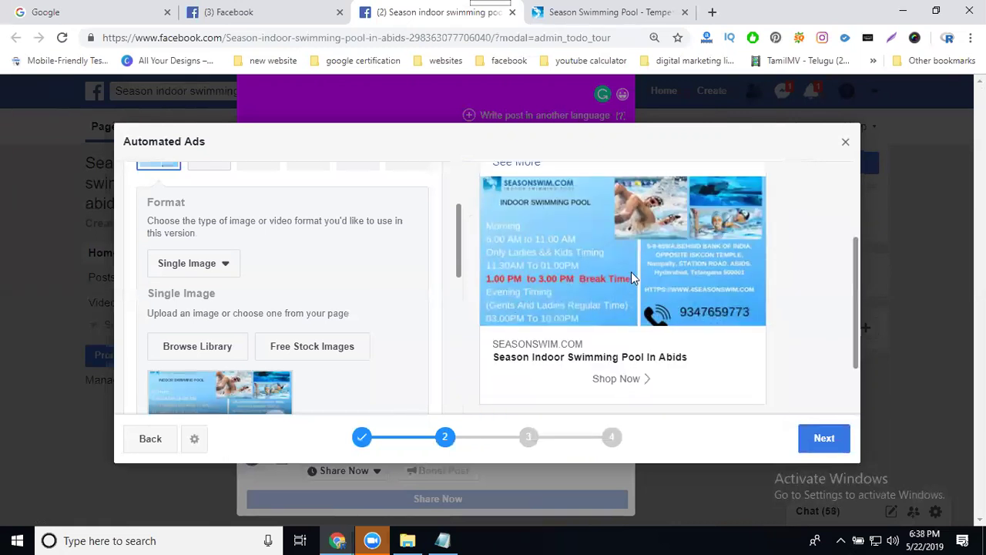
{"action": "scroll", "coordinate": [678, 322], "scroll_direction": "up", "scroll_amount": 3}
{"action": "scroll", "coordinate": [701, 262], "scroll_direction": "up", "scroll_amount": 1}
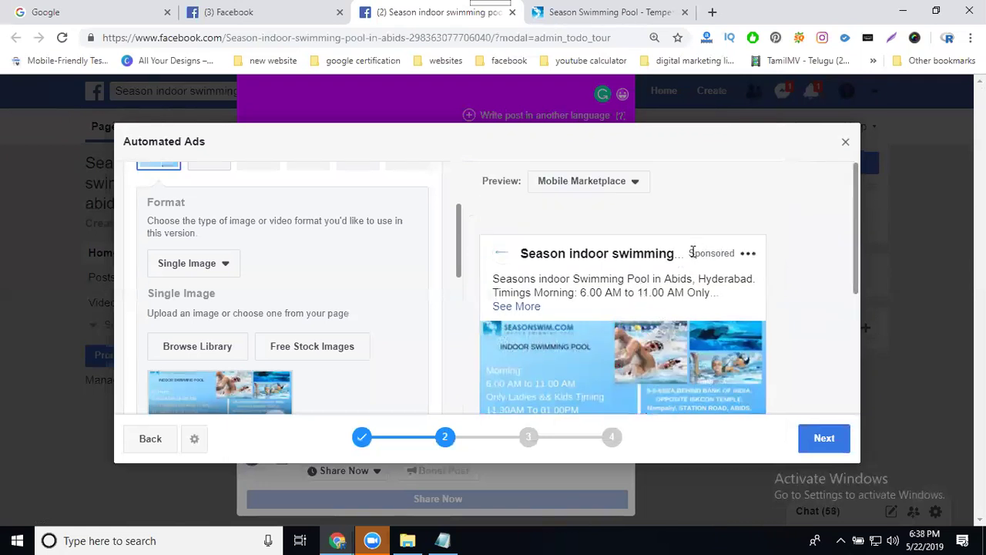
{"action": "left_click", "coordinate": [590, 182]}
{"action": "left_click", "coordinate": [610, 368]}
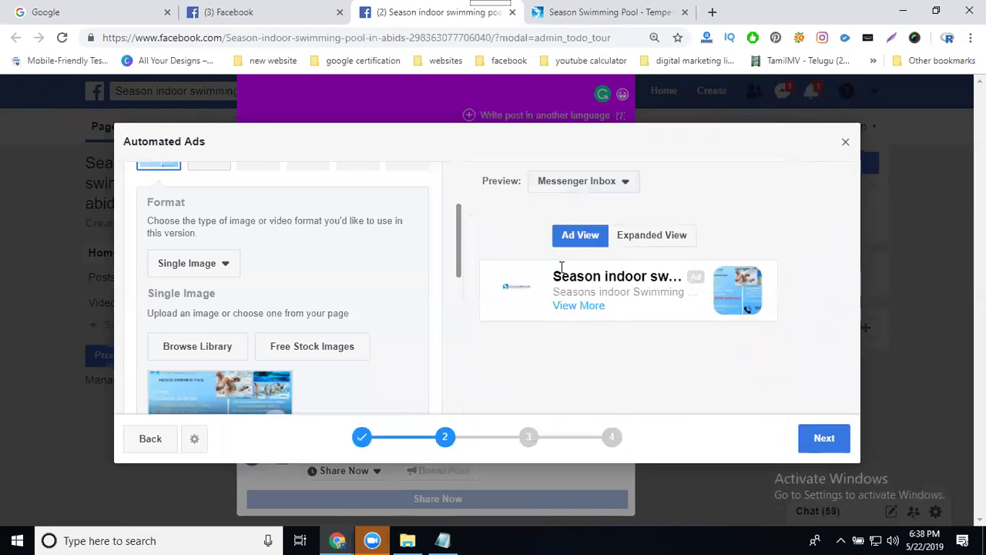
{"action": "left_click", "coordinate": [535, 185]}
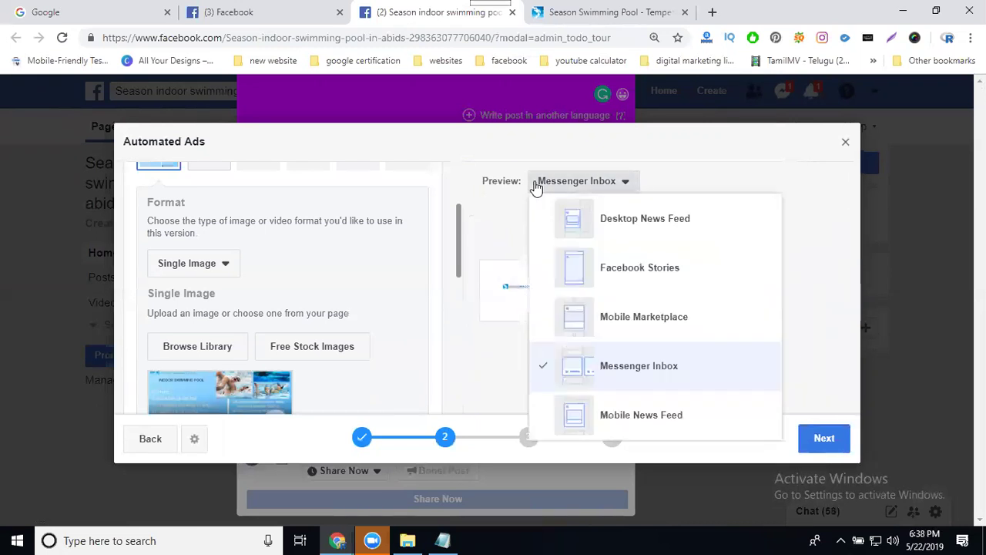
{"action": "left_click", "coordinate": [594, 415]}
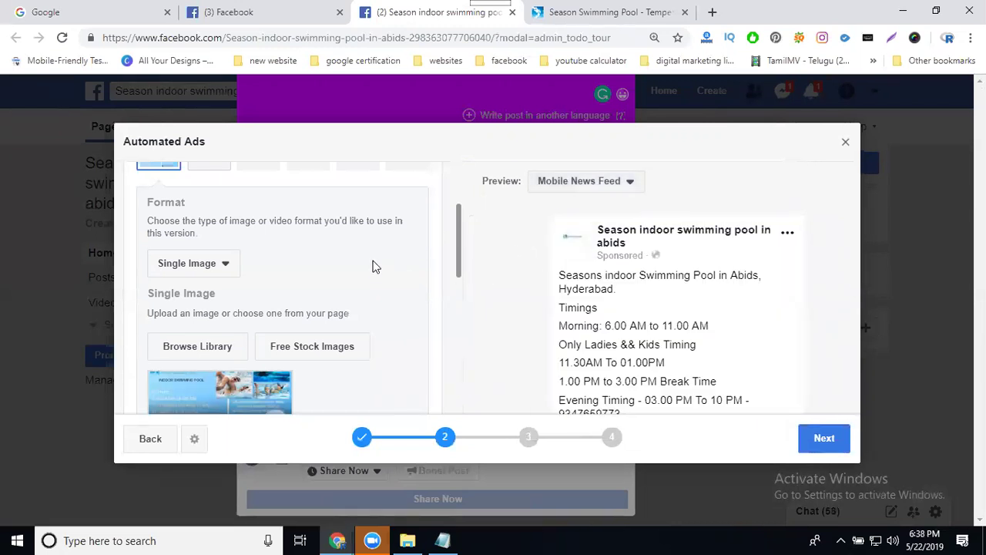
Step: Trim the ad headline to 'Season Swimming Pool' by deleting Indoor, In and Abids
{"action": "scroll", "coordinate": [372, 266], "scroll_direction": "down", "scroll_amount": 2}
{"action": "scroll", "coordinate": [372, 266], "scroll_direction": "down", "scroll_amount": 2}
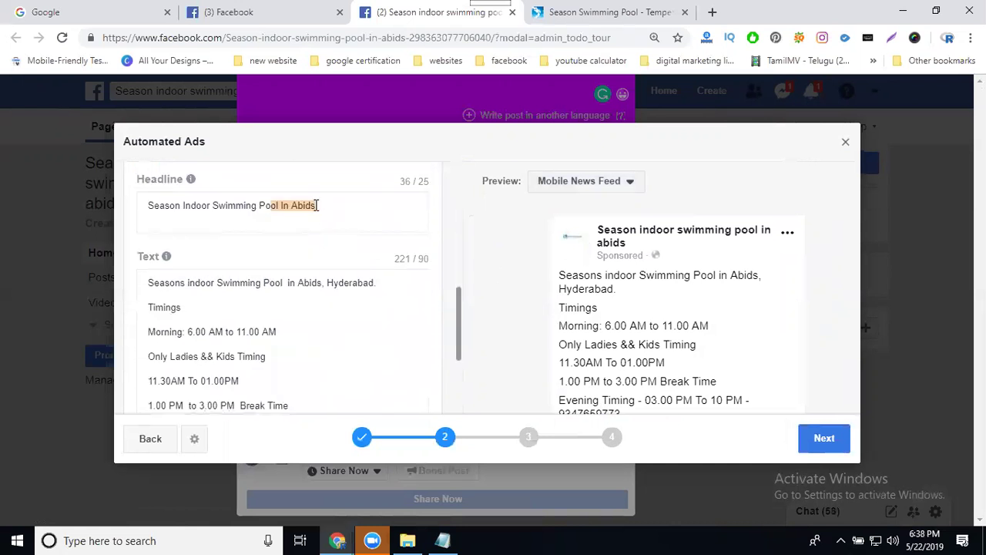
{"action": "left_click", "coordinate": [344, 204]}
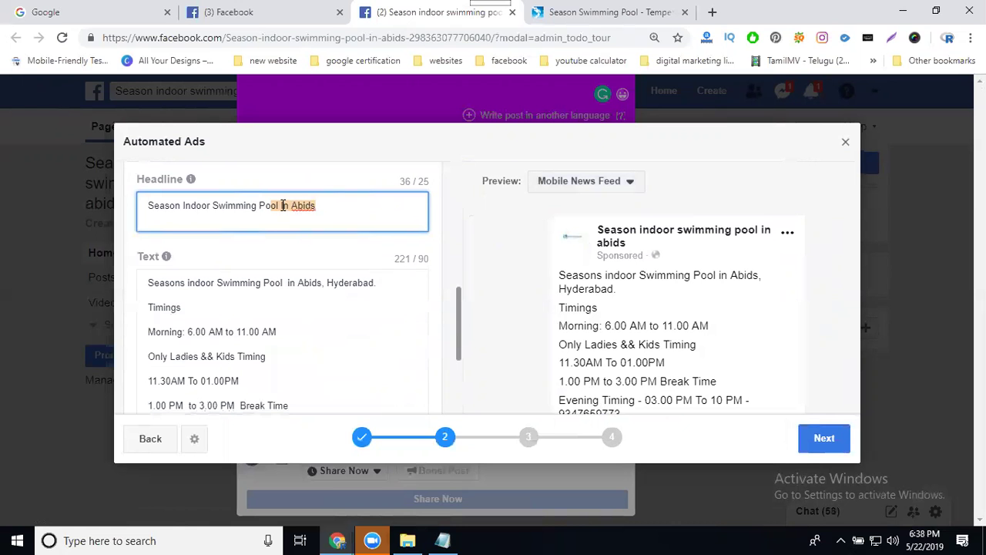
{"action": "double_click", "coordinate": [195, 203]}
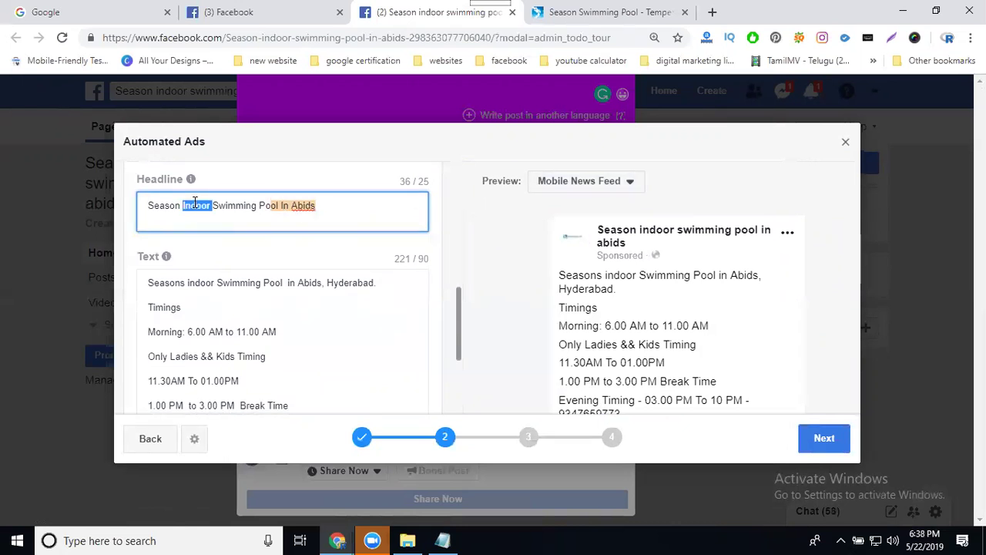
{"action": "key", "text": "BackSpace"}
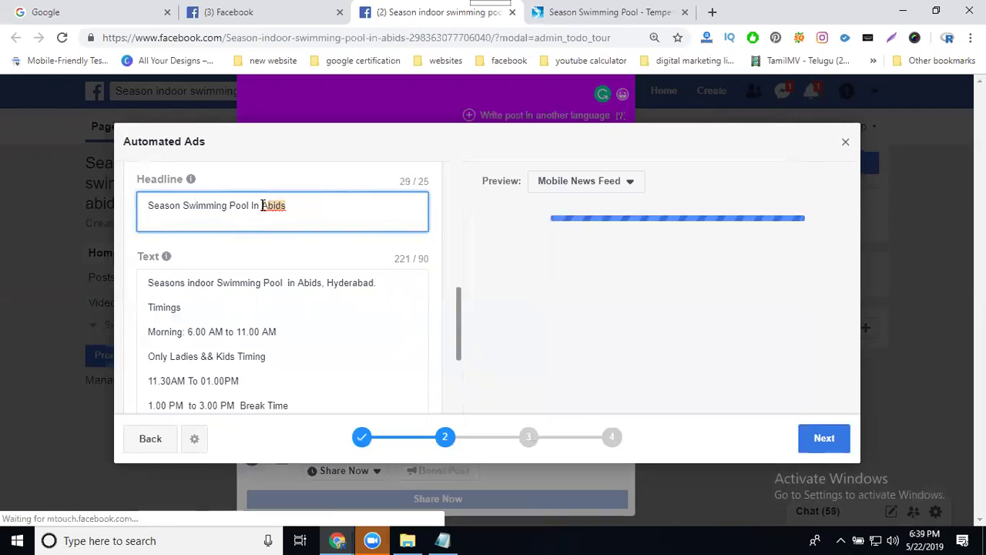
{"action": "key", "text": "BackSpace"}
{"action": "key", "text": "BackSpace"}
{"action": "key", "text": "BackSpace"}
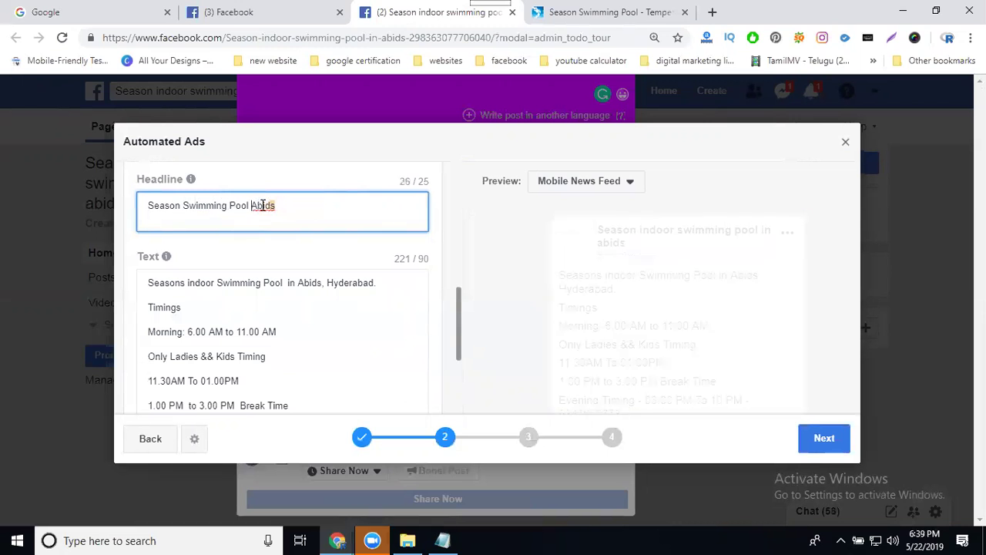
{"action": "left_click", "coordinate": [148, 206]}
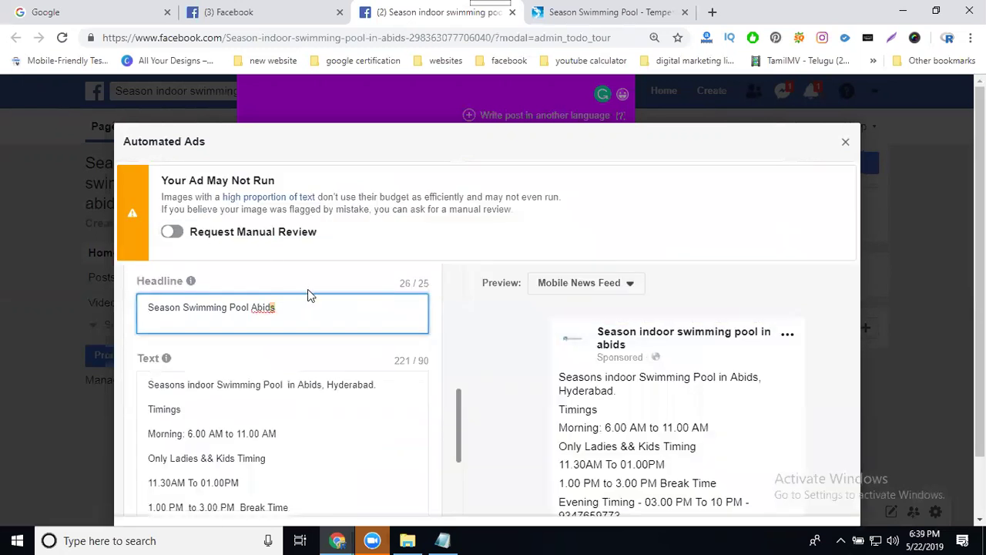
{"action": "left_click", "coordinate": [185, 307]}
{"action": "key", "text": "BackSpace"}
{"action": "double_click", "coordinate": [261, 305]}
{"action": "key", "text": "BackSpace"}
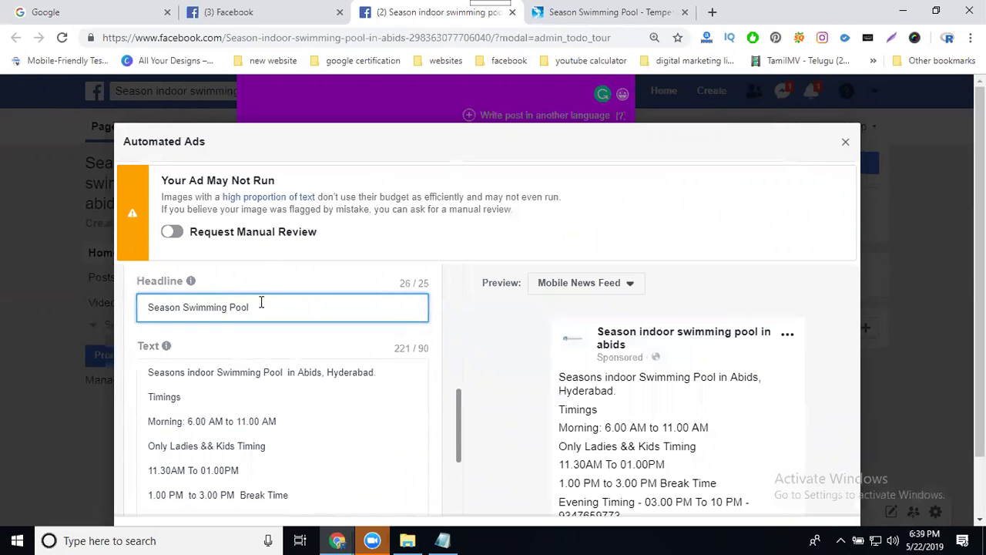
Step: Change the ad's call-to-action button from Shop Now to Learn More
{"action": "scroll", "coordinate": [400, 336], "scroll_direction": "down", "scroll_amount": 3}
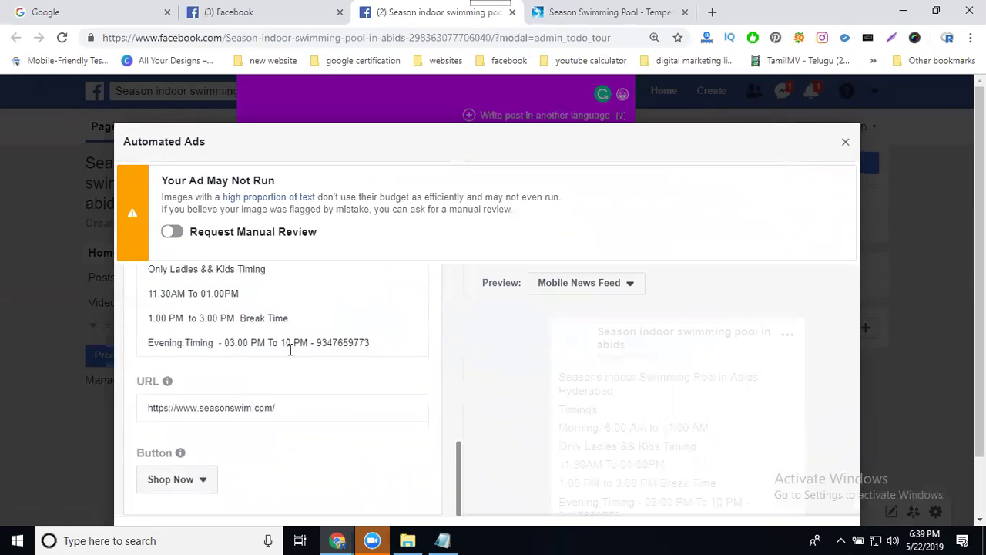
{"action": "left_click", "coordinate": [208, 481]}
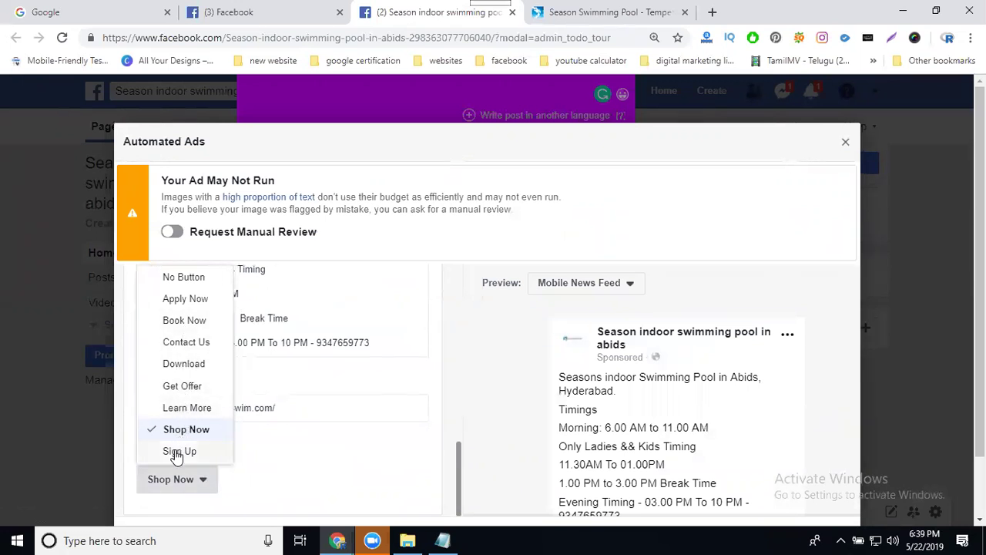
{"action": "left_click", "coordinate": [183, 408]}
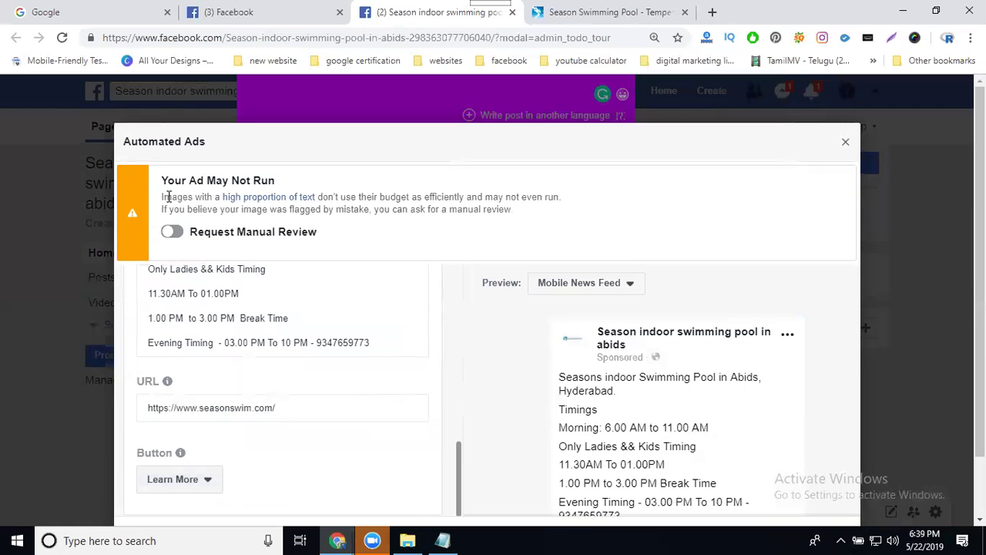
Step: Upload the pool photo from the abids folder into the ad's image library
{"action": "scroll", "coordinate": [374, 378], "scroll_direction": "up", "scroll_amount": 1}
{"action": "scroll", "coordinate": [374, 382], "scroll_direction": "up", "scroll_amount": 3}
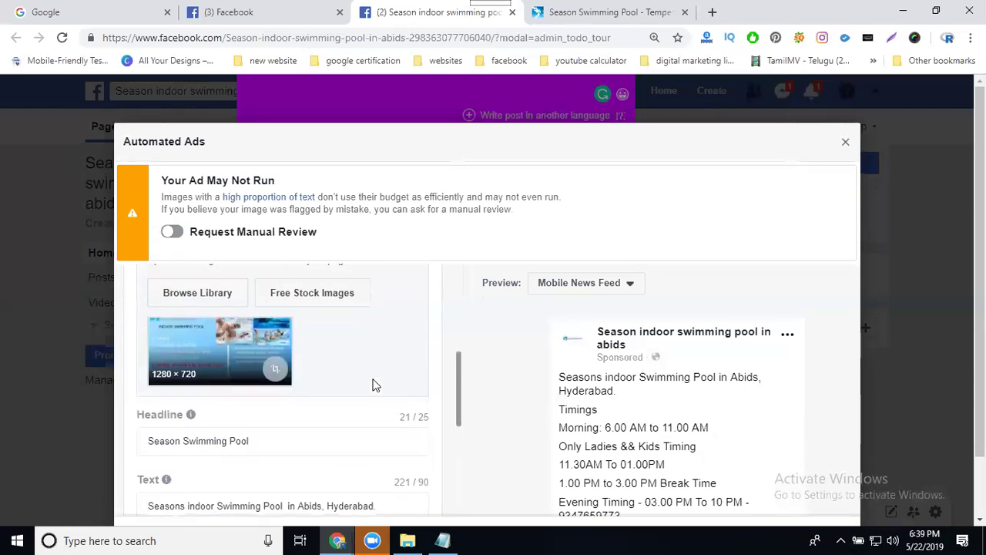
{"action": "scroll", "coordinate": [339, 409], "scroll_direction": "up", "scroll_amount": 2}
{"action": "scroll", "coordinate": [340, 408], "scroll_direction": "down", "scroll_amount": 1}
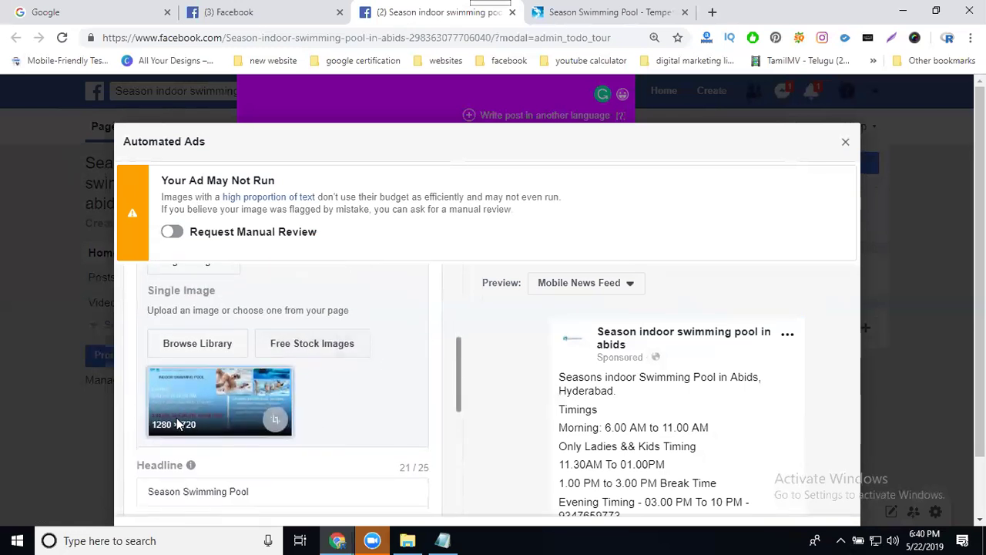
{"action": "scroll", "coordinate": [177, 423], "scroll_direction": "up", "scroll_amount": 1}
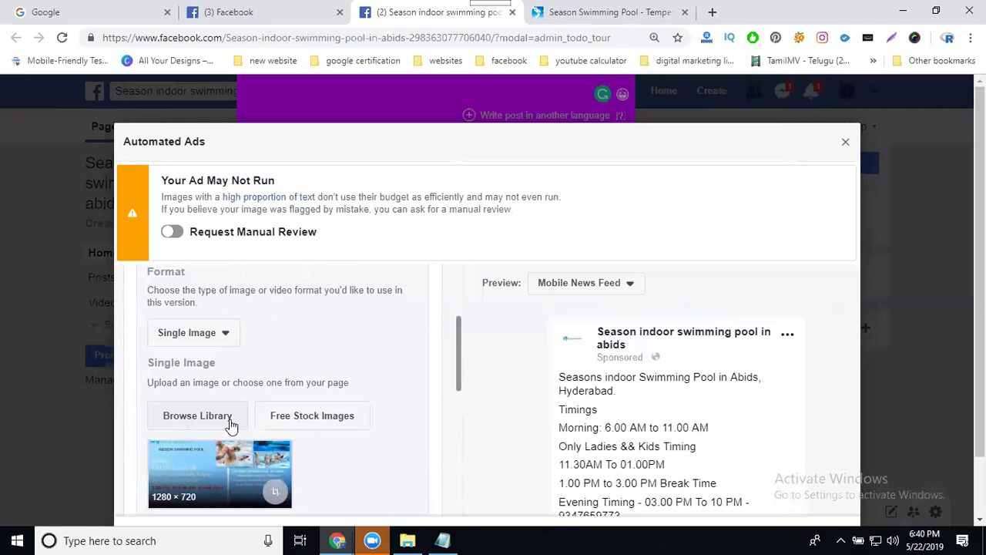
{"action": "left_click", "coordinate": [225, 418]}
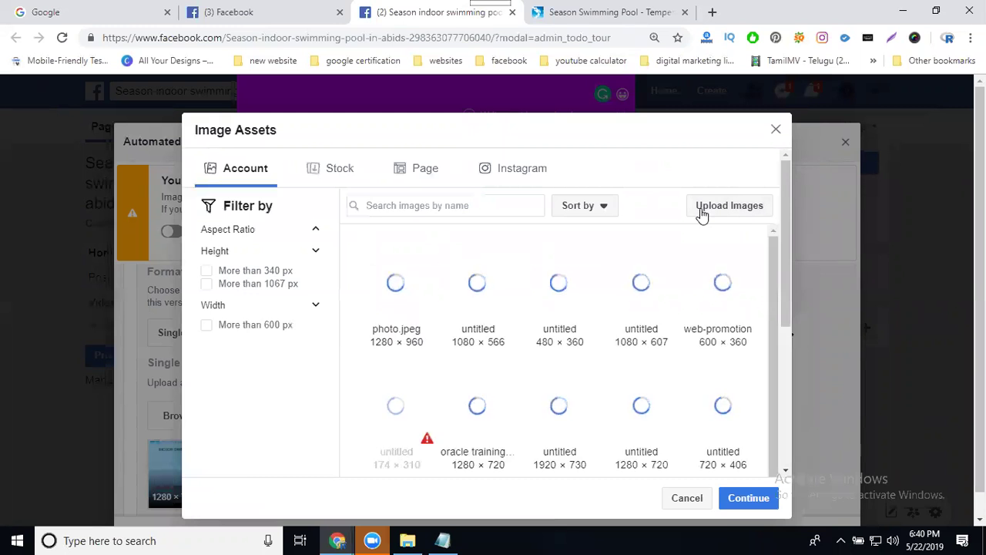
{"action": "left_click", "coordinate": [701, 208]}
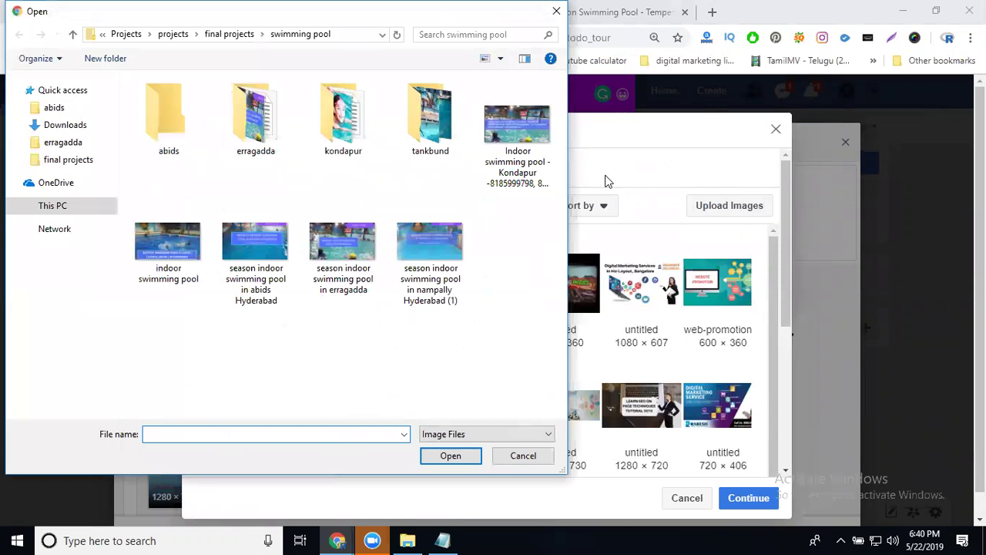
{"action": "double_click", "coordinate": [184, 114]}
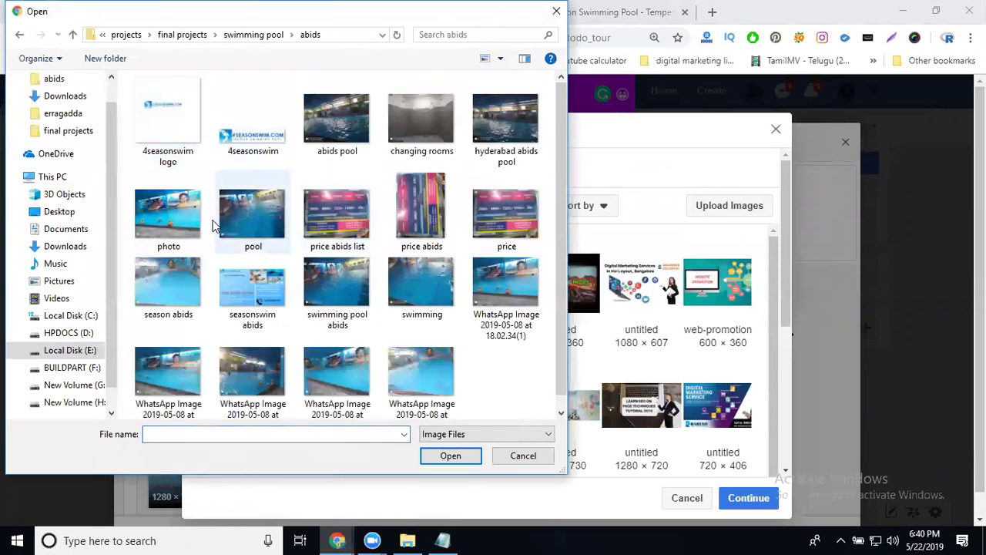
{"action": "double_click", "coordinate": [179, 219]}
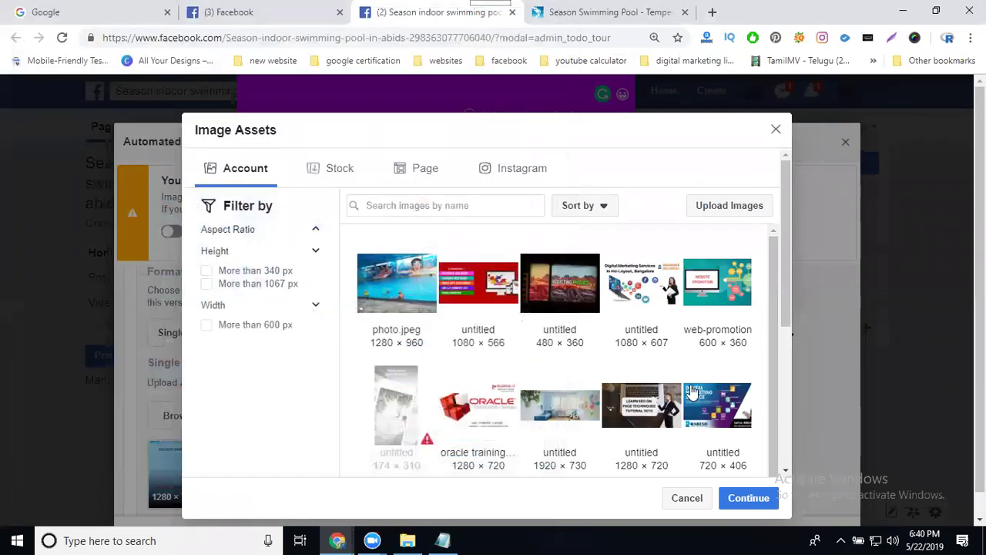
{"action": "left_click", "coordinate": [747, 498]}
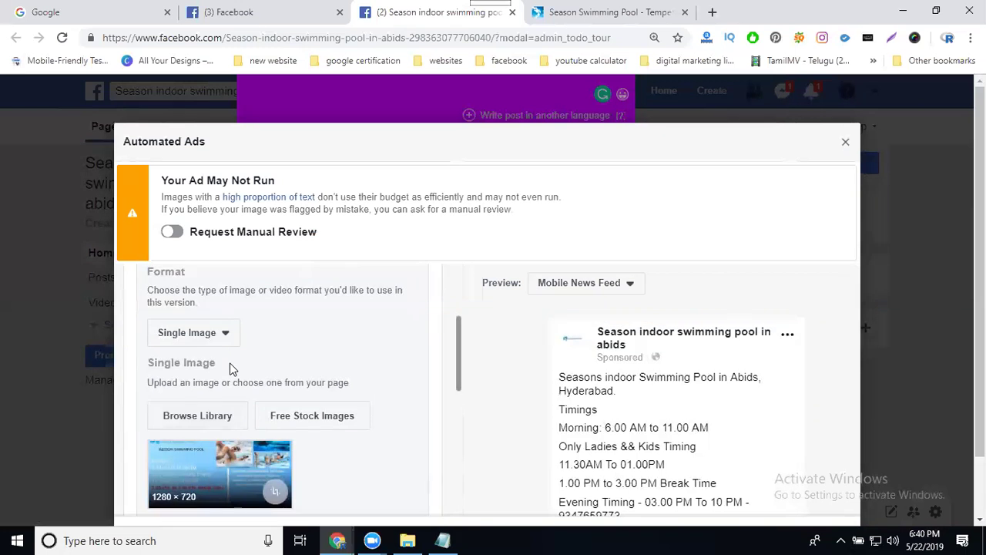
Step: Select photo.jpeg from the image library as the ad's picture
{"action": "scroll", "coordinate": [472, 375], "scroll_direction": "down", "scroll_amount": 3}
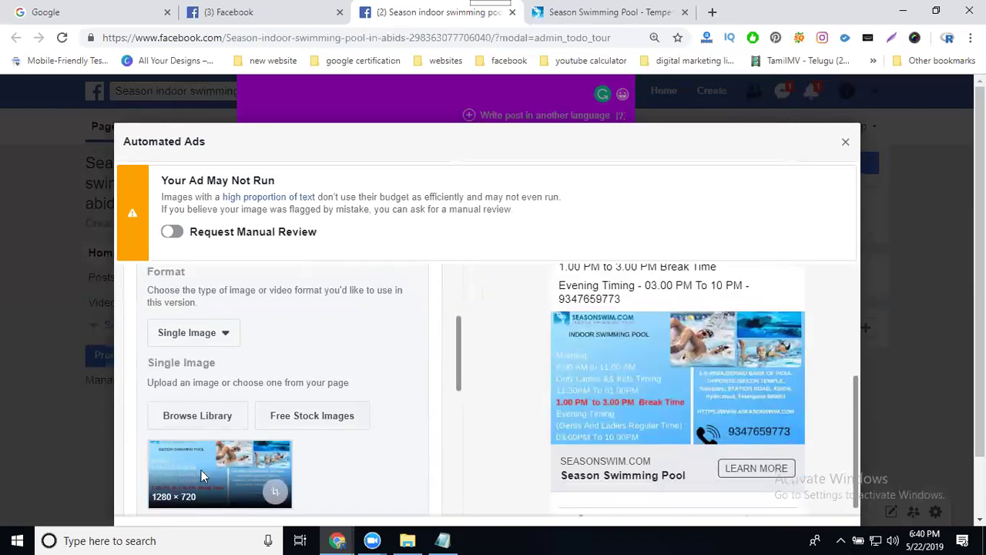
{"action": "scroll", "coordinate": [199, 439], "scroll_direction": "down", "scroll_amount": 3}
{"action": "scroll", "coordinate": [193, 406], "scroll_direction": "up", "scroll_amount": 1}
{"action": "scroll", "coordinate": [194, 378], "scroll_direction": "up", "scroll_amount": 1}
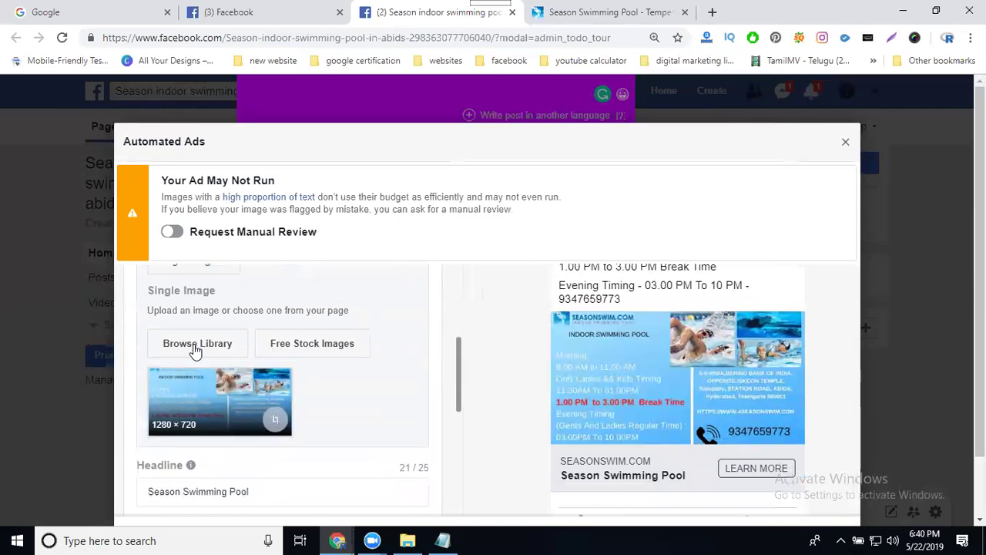
{"action": "left_click", "coordinate": [195, 350]}
{"action": "left_click", "coordinate": [408, 291]}
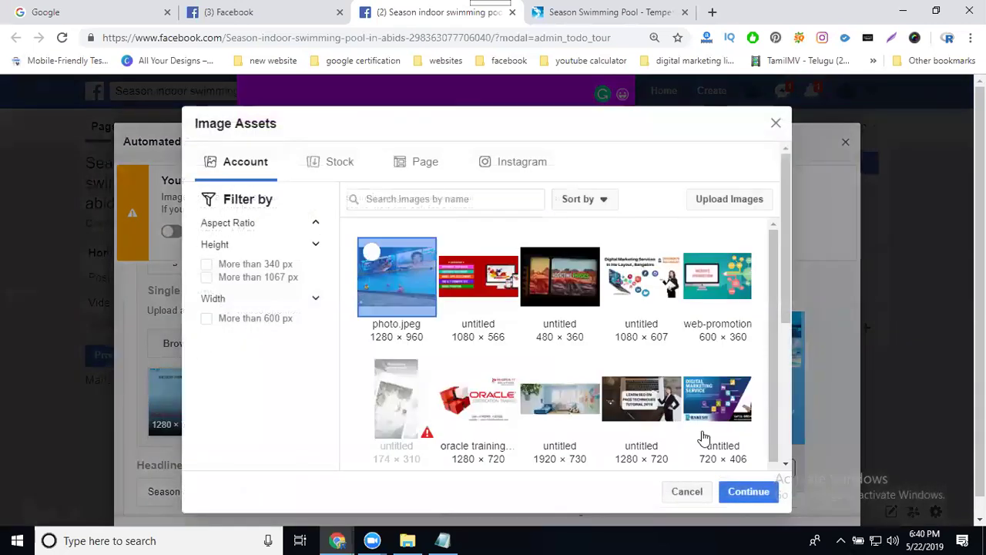
{"action": "left_click", "coordinate": [749, 492]}
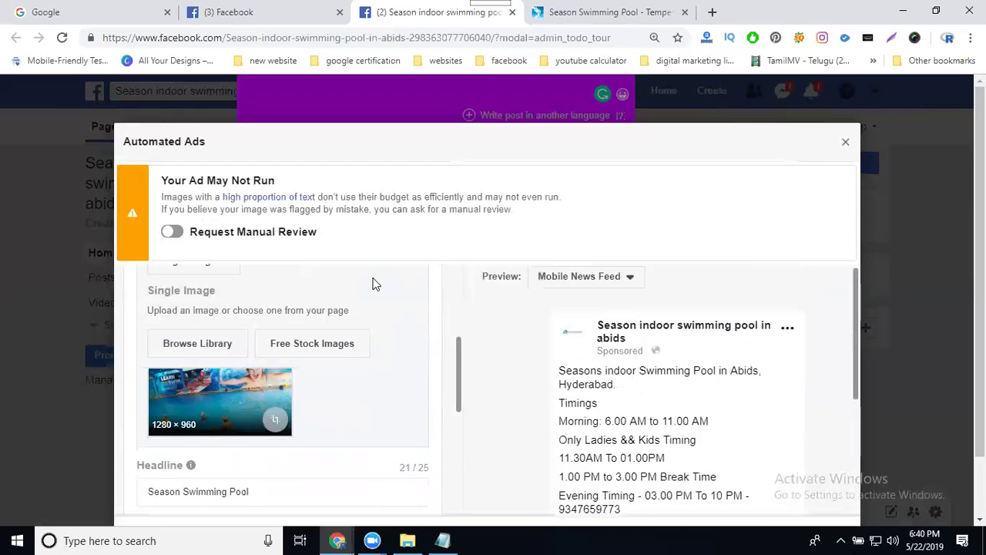
{"action": "scroll", "coordinate": [359, 275], "scroll_direction": "up", "scroll_amount": 3}
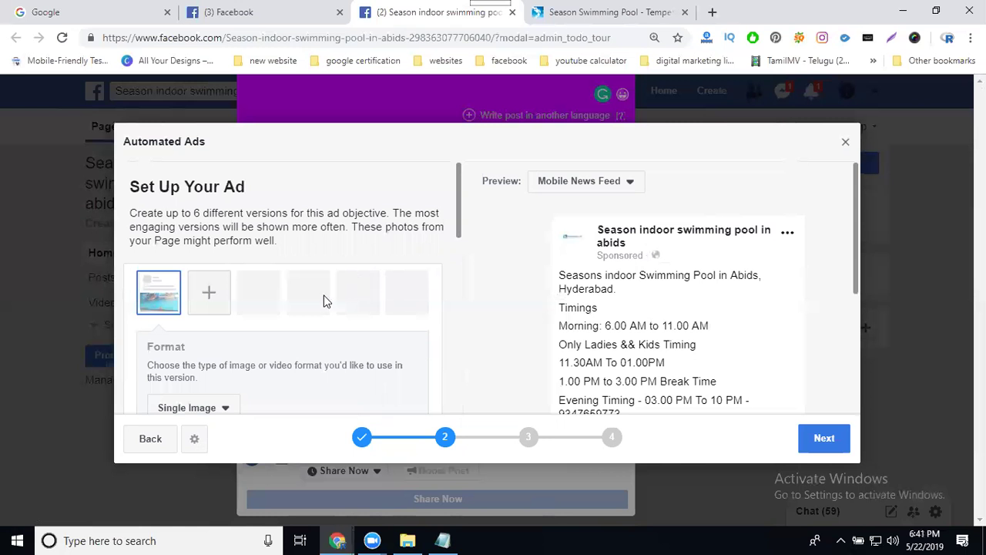
{"action": "left_click", "coordinate": [821, 439]}
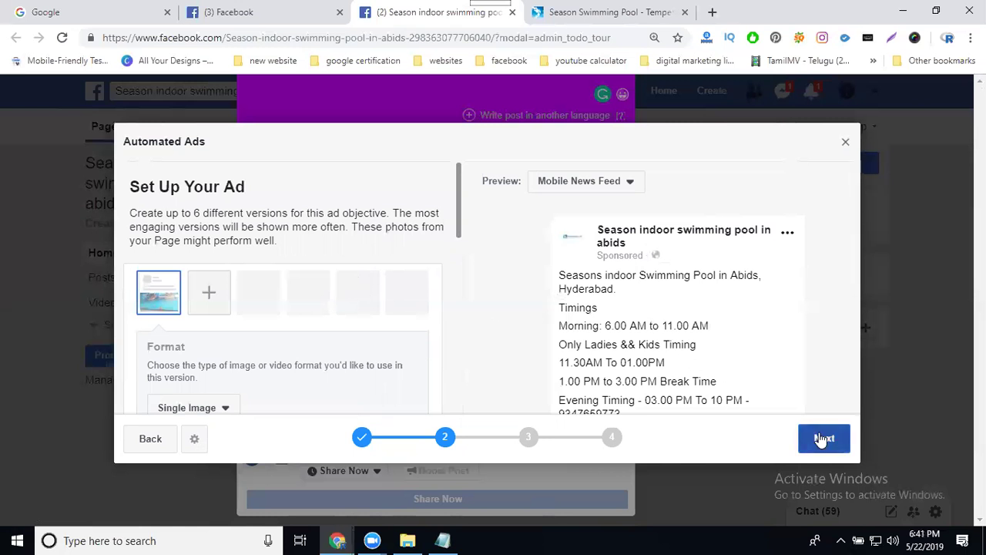
{"action": "left_click", "coordinate": [621, 184]}
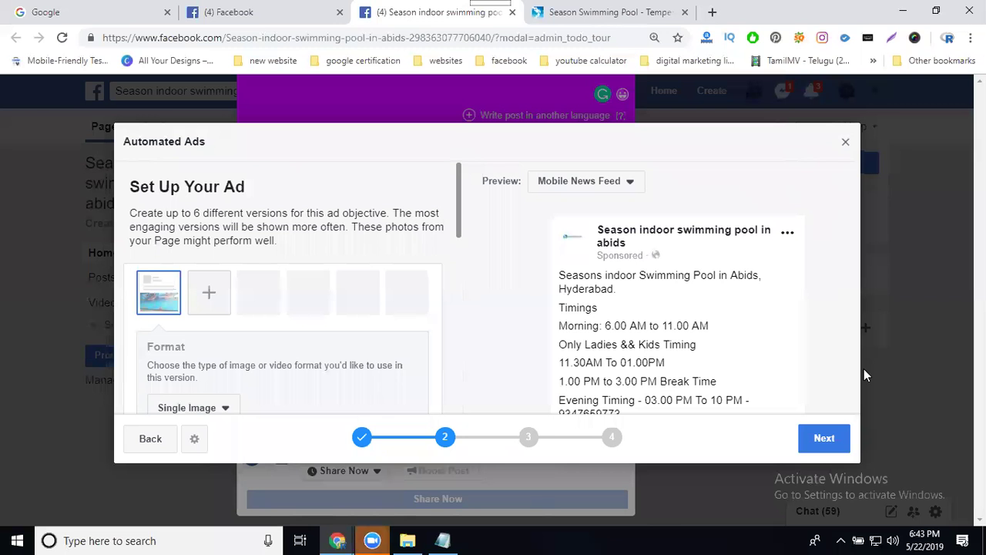
{"action": "scroll", "coordinate": [678, 323], "scroll_direction": "down", "scroll_amount": 2}
{"action": "scroll", "coordinate": [352, 268], "scroll_direction": "down", "scroll_amount": 2}
{"action": "scroll", "coordinate": [326, 275], "scroll_direction": "down", "scroll_amount": 1}
{"action": "scroll", "coordinate": [318, 277], "scroll_direction": "down", "scroll_amount": 1}
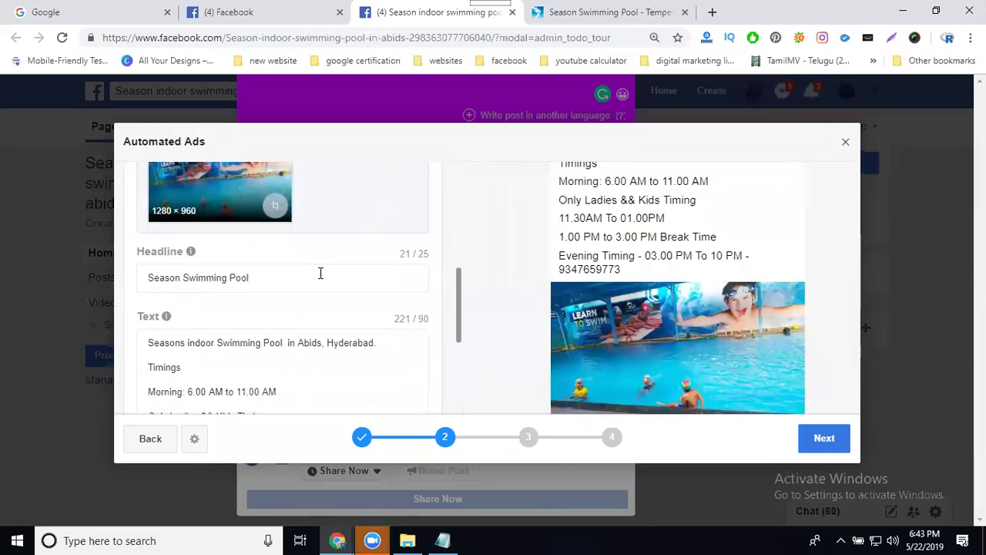
{"action": "scroll", "coordinate": [321, 273], "scroll_direction": "down", "scroll_amount": 3}
{"action": "scroll", "coordinate": [322, 271], "scroll_direction": "down", "scroll_amount": 1}
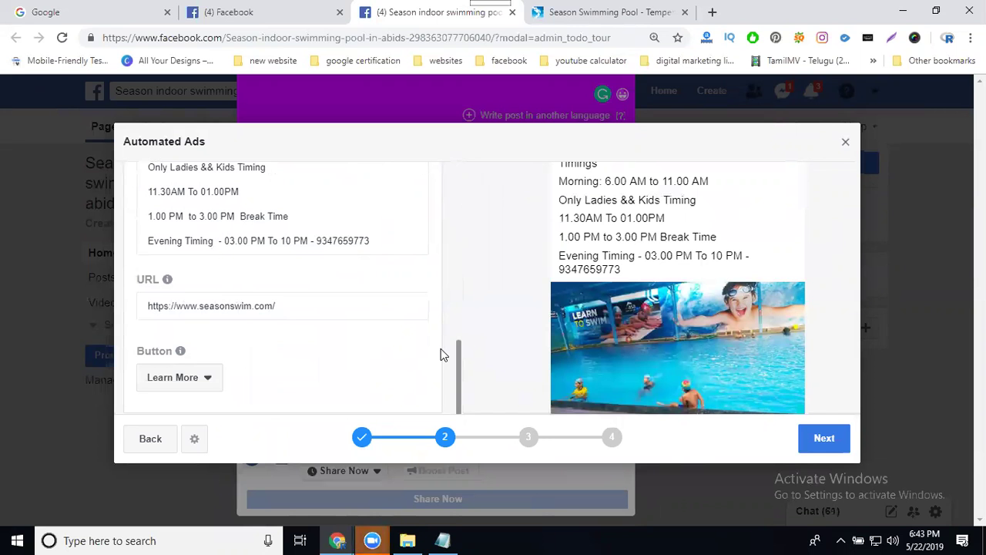
{"action": "scroll", "coordinate": [307, 343], "scroll_direction": "up", "scroll_amount": 2}
{"action": "scroll", "coordinate": [307, 332], "scroll_direction": "up", "scroll_amount": 3}
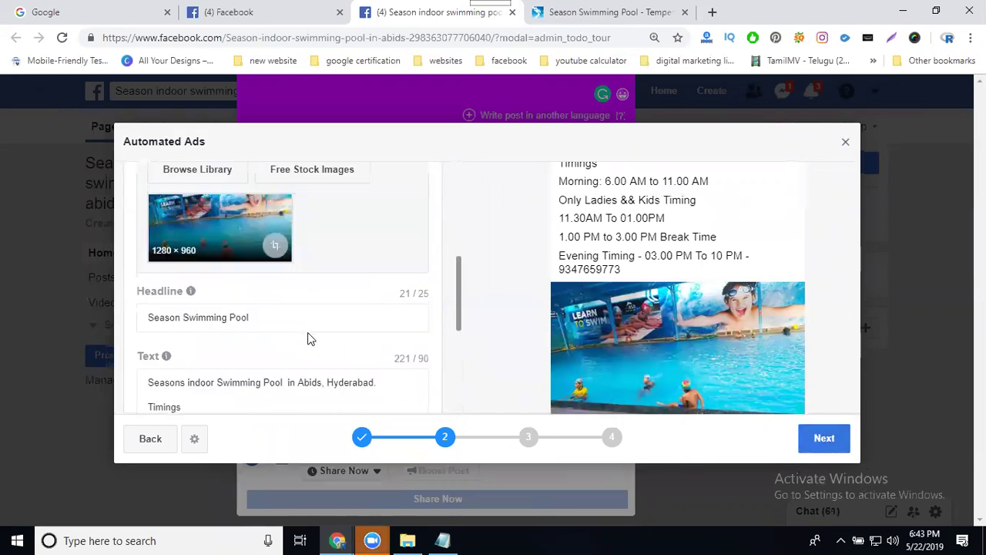
{"action": "scroll", "coordinate": [308, 333], "scroll_direction": "up", "scroll_amount": 3}
{"action": "scroll", "coordinate": [298, 326], "scroll_direction": "down", "scroll_amount": 1}
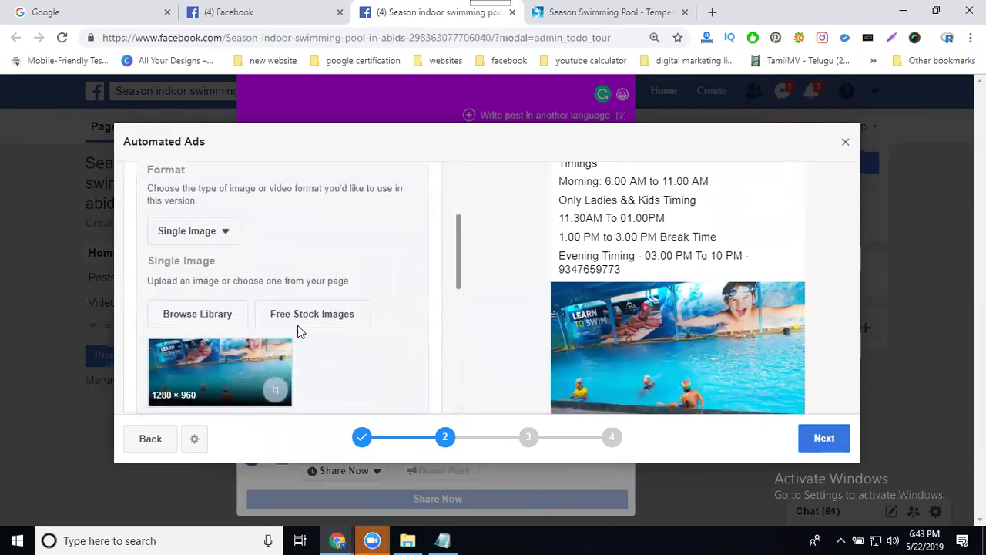
Step: Switch the ad format to Video and upload the Abids swimming pool video file
{"action": "left_click", "coordinate": [219, 243]}
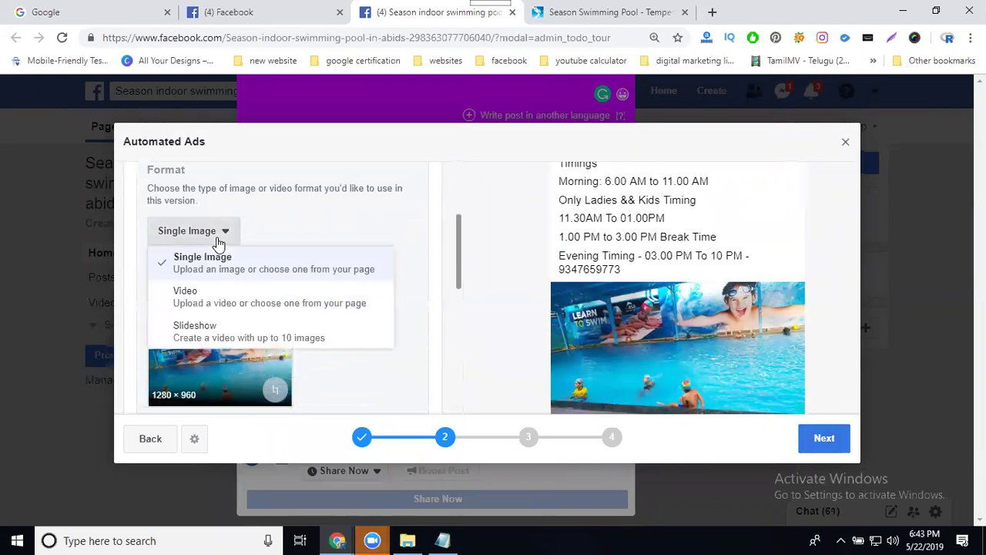
{"action": "left_click", "coordinate": [199, 300]}
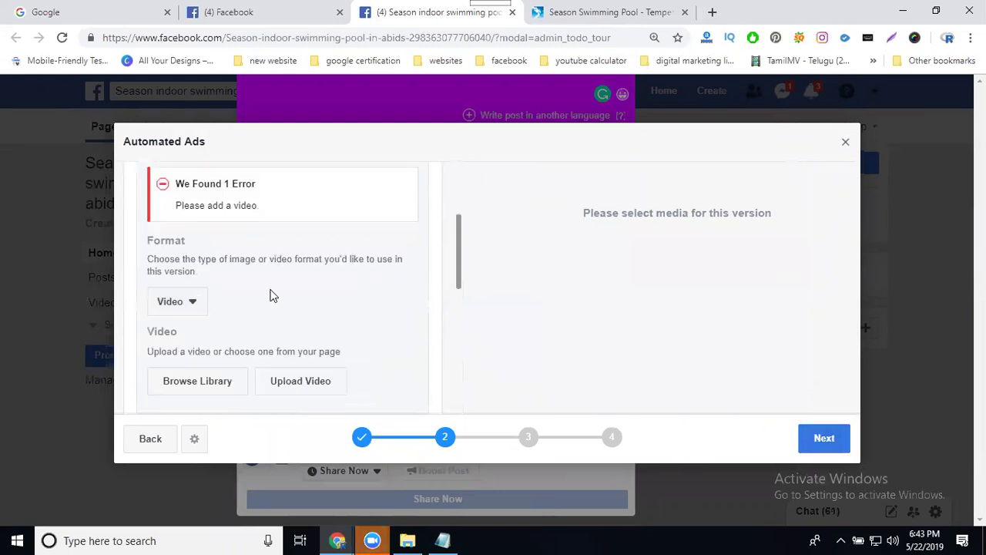
{"action": "left_click", "coordinate": [197, 380]}
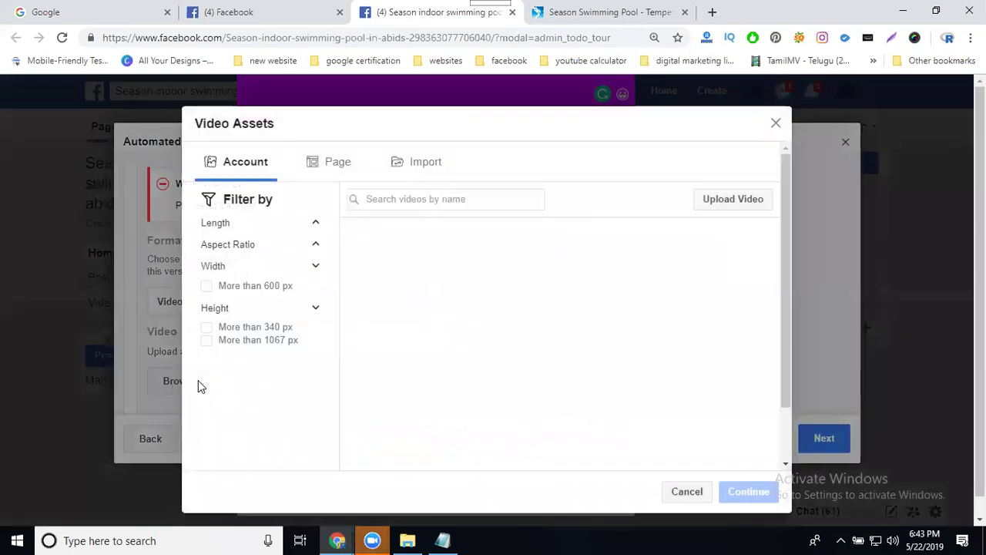
{"action": "left_click", "coordinate": [733, 201]}
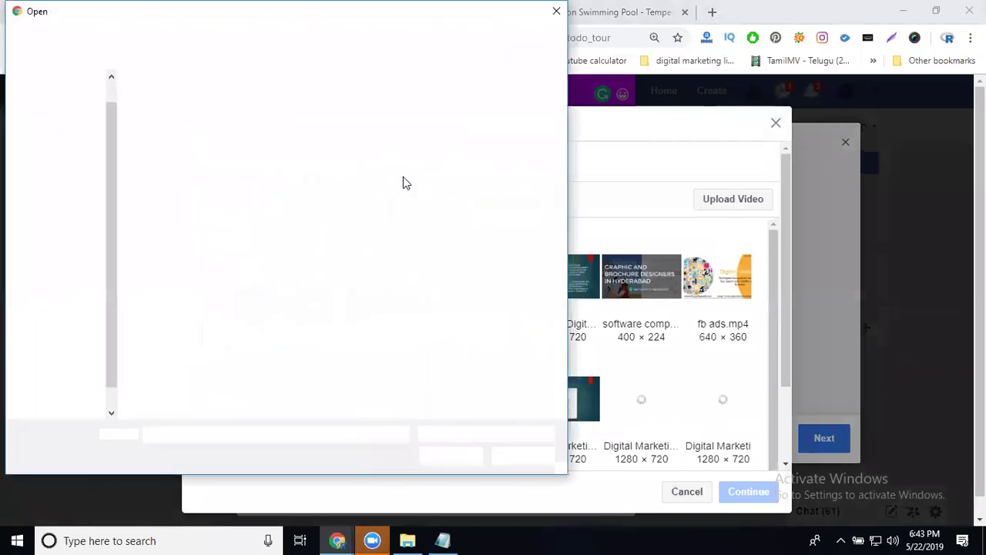
{"action": "left_click", "coordinate": [273, 117]}
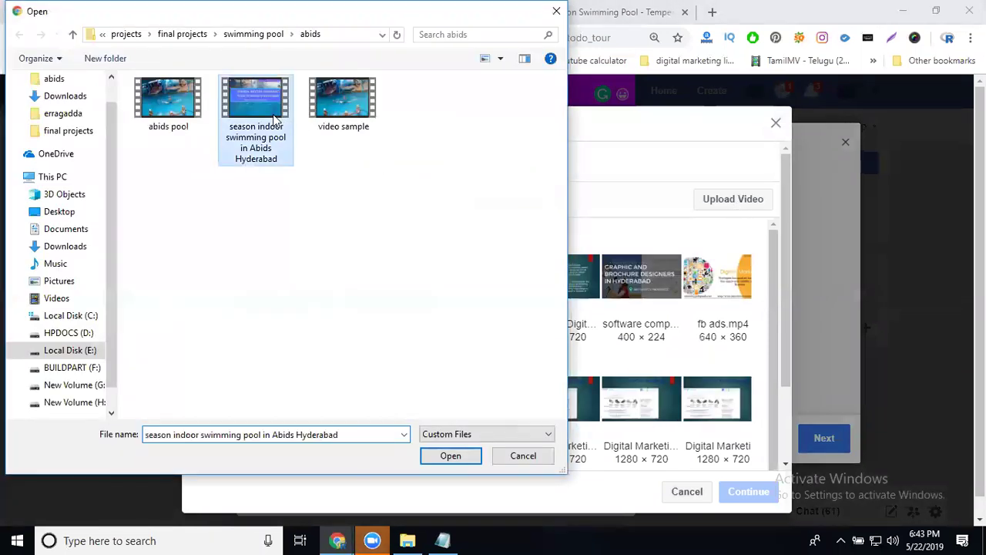
{"action": "left_click", "coordinate": [258, 159]}
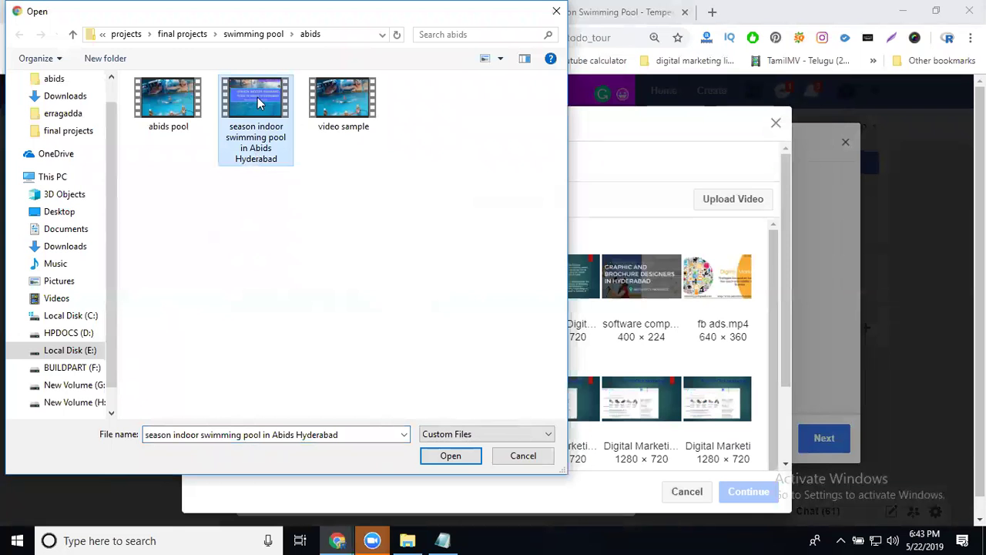
{"action": "double_click", "coordinate": [257, 97]}
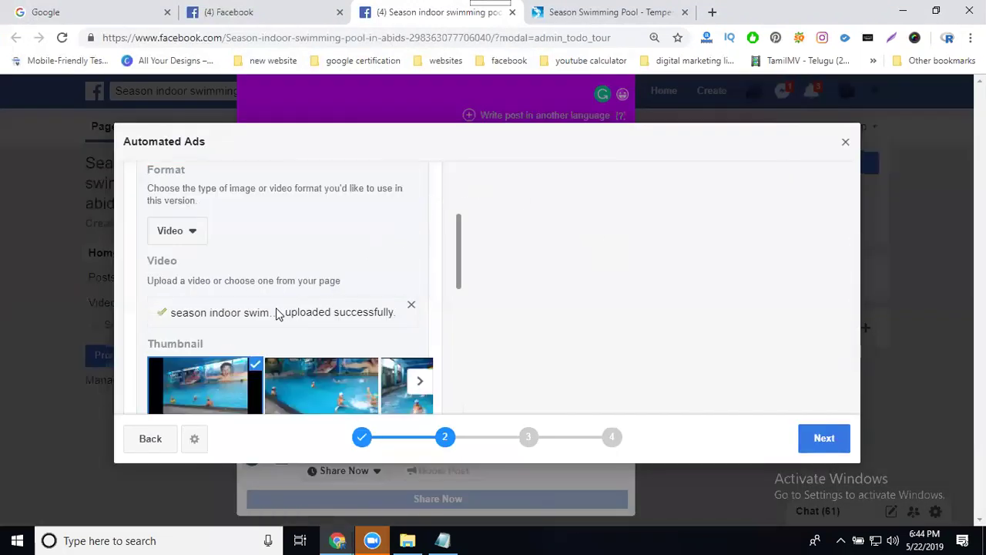
Step: Browse the video frames and choose a swimming pool scene as the thumbnail
{"action": "scroll", "coordinate": [277, 314], "scroll_direction": "down", "scroll_amount": 2}
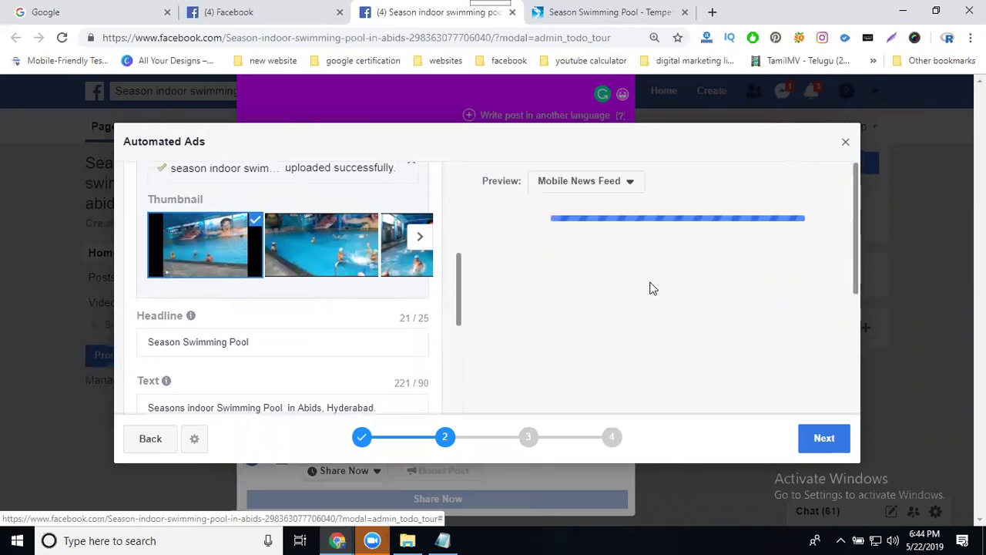
{"action": "scroll", "coordinate": [655, 296], "scroll_direction": "down", "scroll_amount": 3}
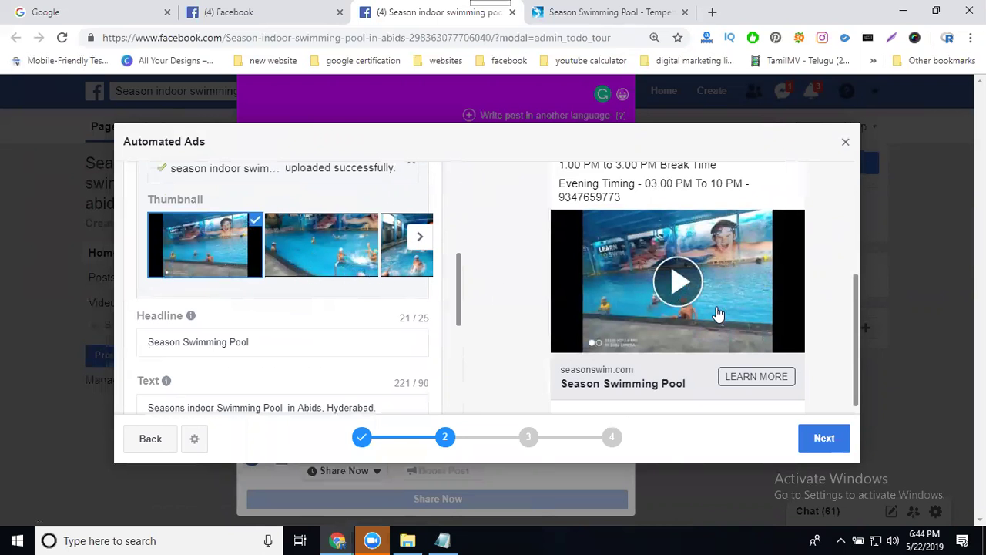
{"action": "scroll", "coordinate": [717, 314], "scroll_direction": "down", "scroll_amount": 1}
{"action": "scroll", "coordinate": [716, 314], "scroll_direction": "up", "scroll_amount": 2}
{"action": "left_click", "coordinate": [420, 239]}
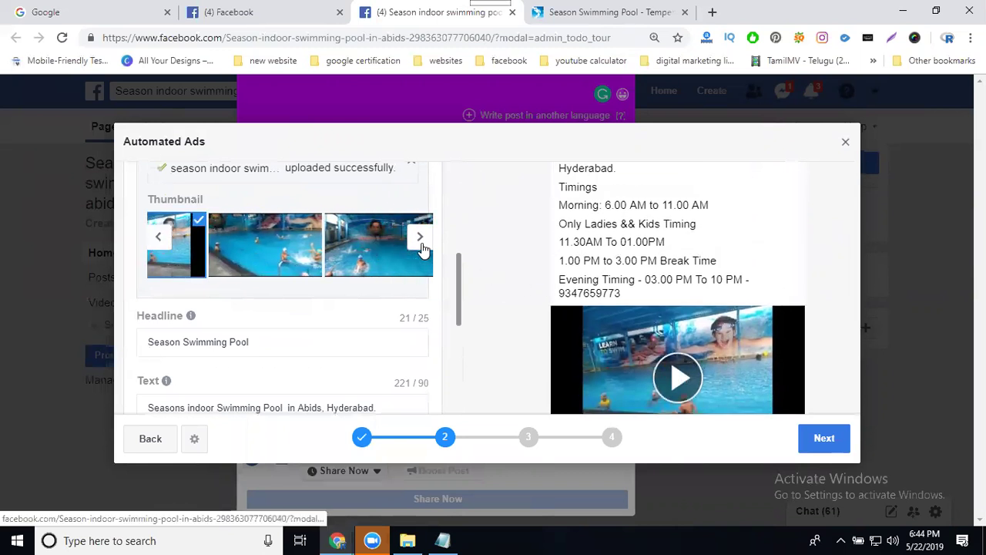
{"action": "left_click", "coordinate": [421, 239]}
{"action": "left_click", "coordinate": [421, 239]}
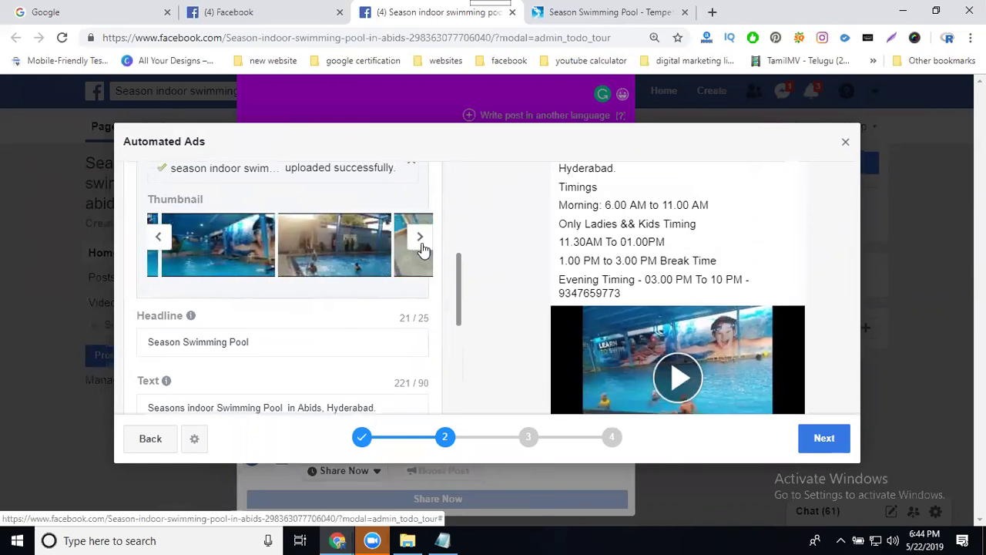
{"action": "left_click", "coordinate": [420, 241]}
{"action": "left_click", "coordinate": [421, 240]}
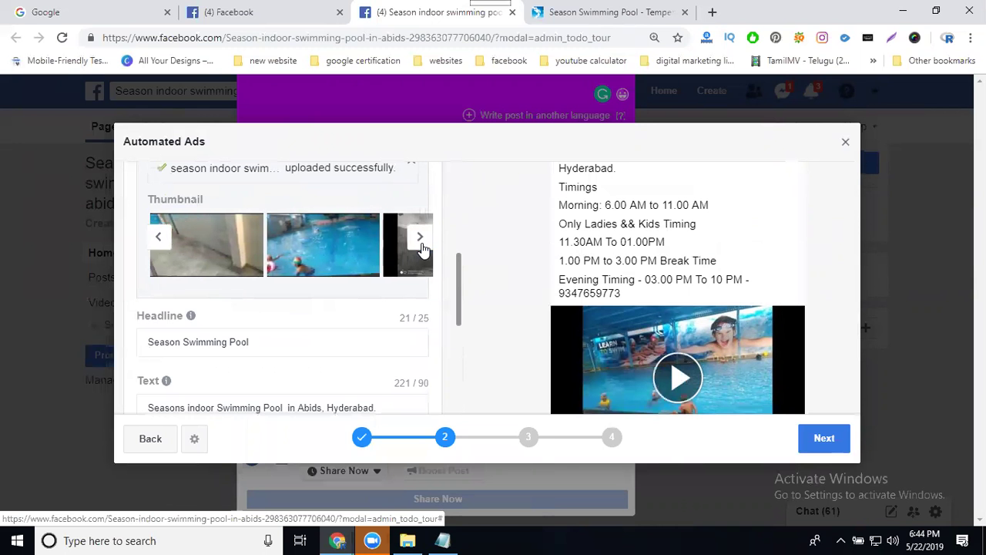
{"action": "left_click", "coordinate": [421, 240]}
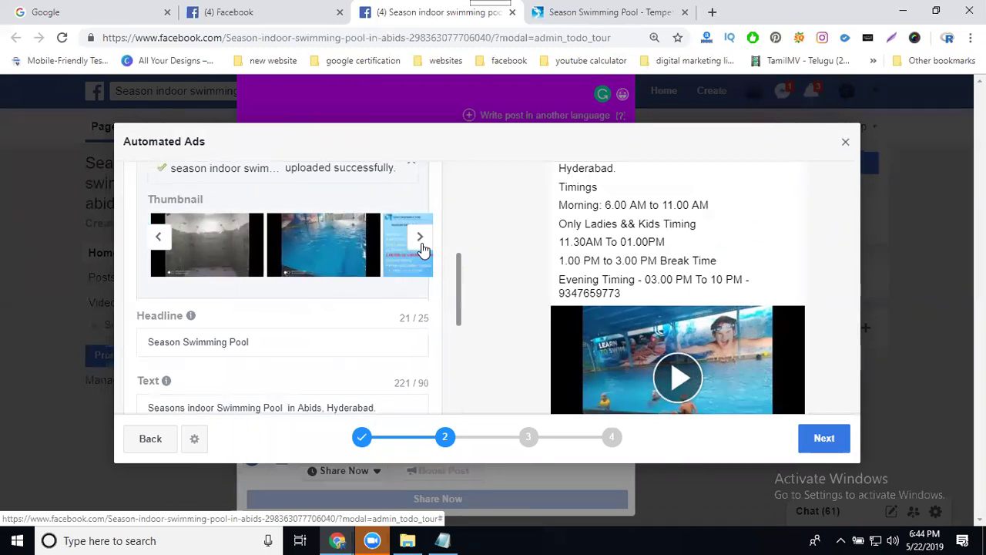
{"action": "left_click", "coordinate": [420, 240]}
{"action": "left_click", "coordinate": [374, 255]}
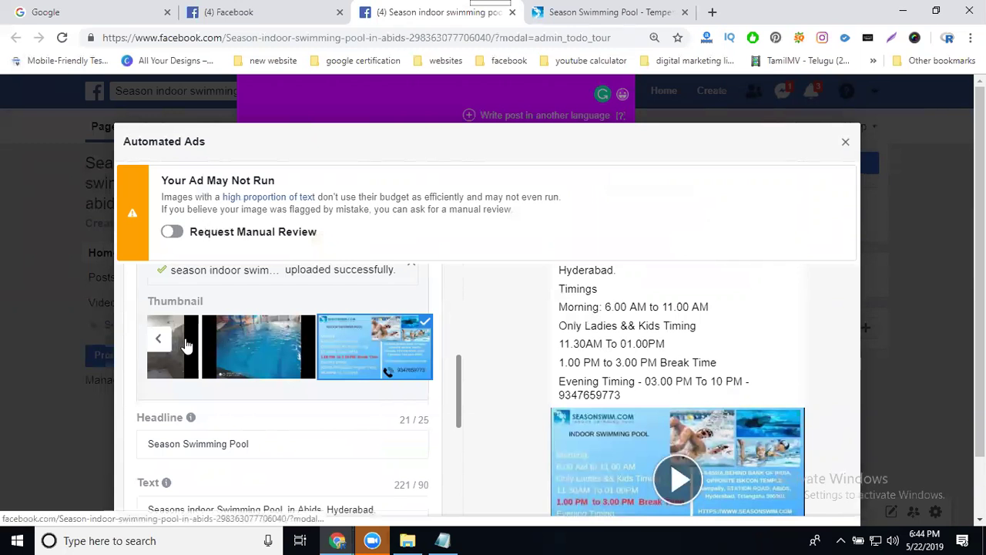
{"action": "left_click", "coordinate": [161, 338]}
{"action": "left_click", "coordinate": [161, 338]}
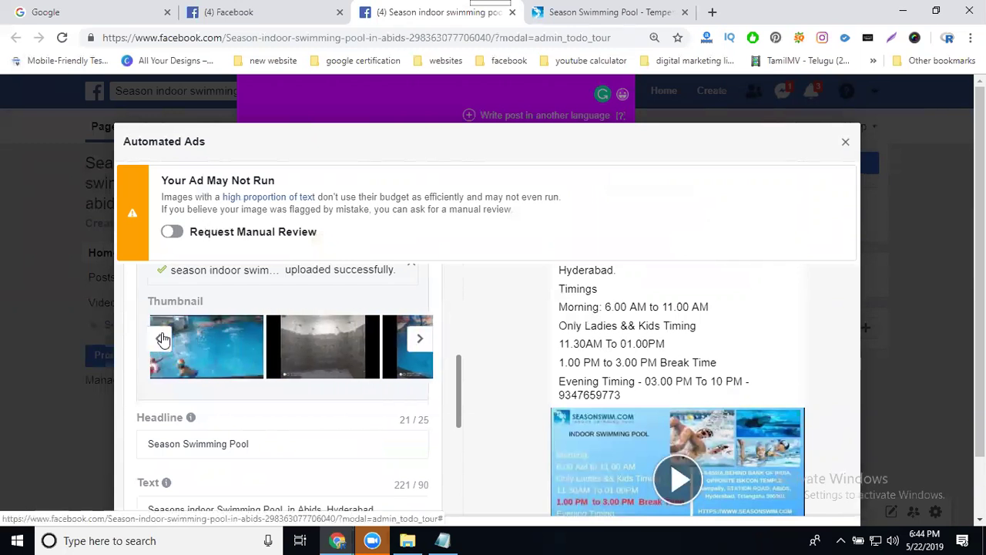
{"action": "left_click", "coordinate": [268, 352]}
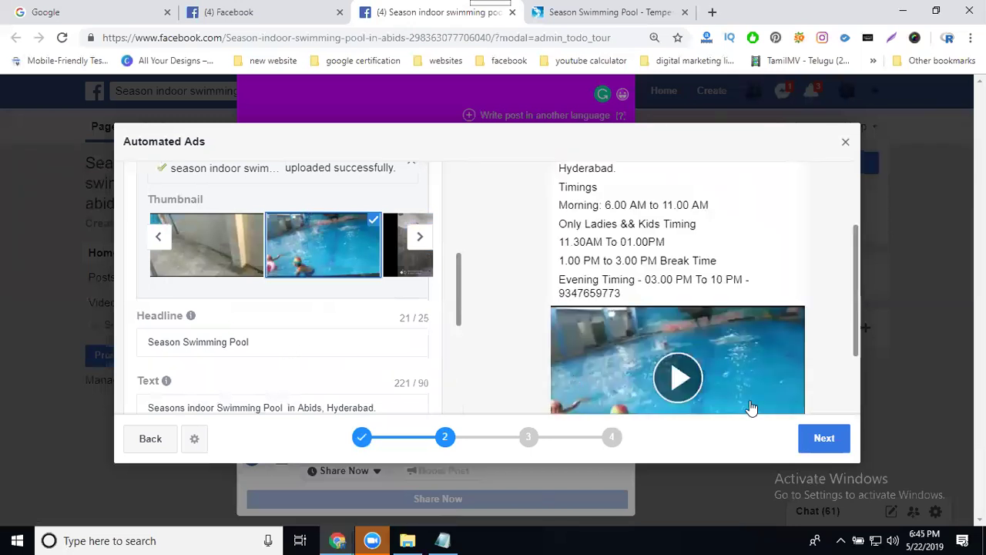
Step: Add Hyderabad, Telangana to the audience locations with a 50 mi radius
{"action": "left_click", "coordinate": [808, 437]}
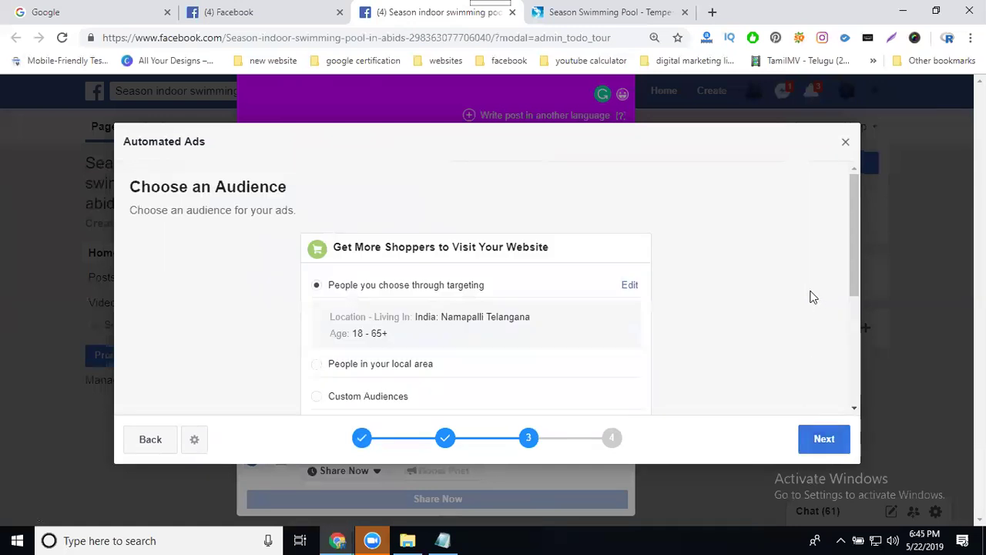
{"action": "scroll", "coordinate": [811, 298], "scroll_direction": "down", "scroll_amount": 1}
{"action": "scroll", "coordinate": [810, 297], "scroll_direction": "down", "scroll_amount": 2}
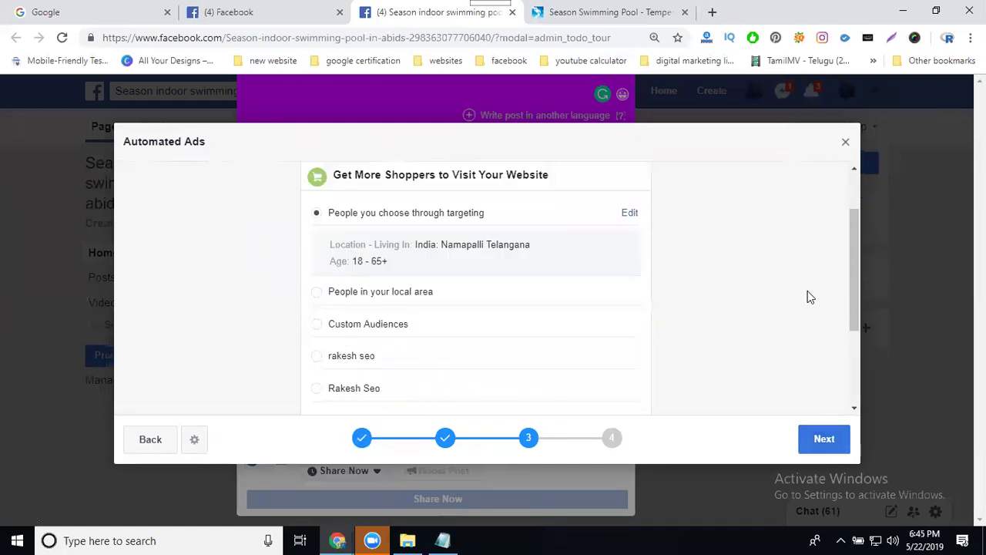
{"action": "left_click", "coordinate": [629, 215]}
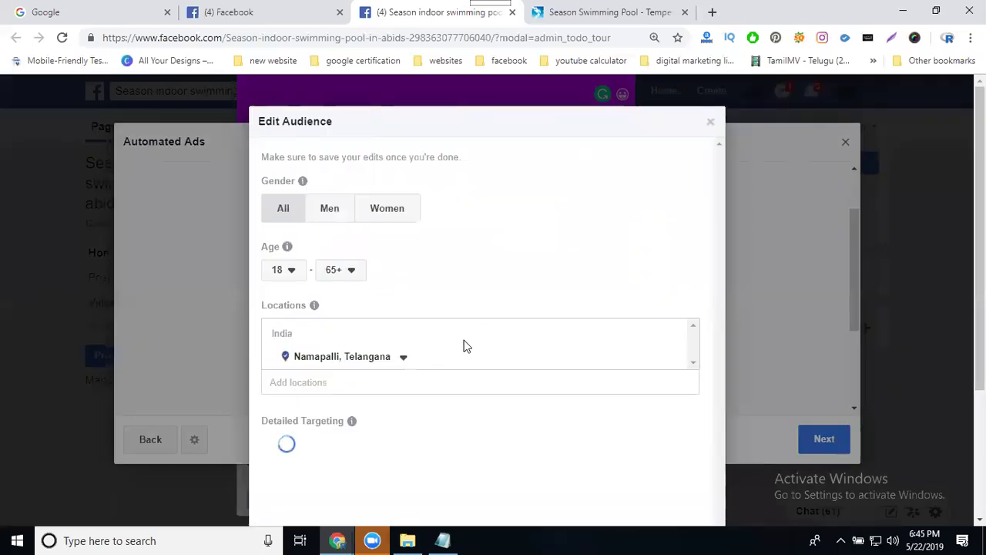
{"action": "left_click", "coordinate": [372, 381]}
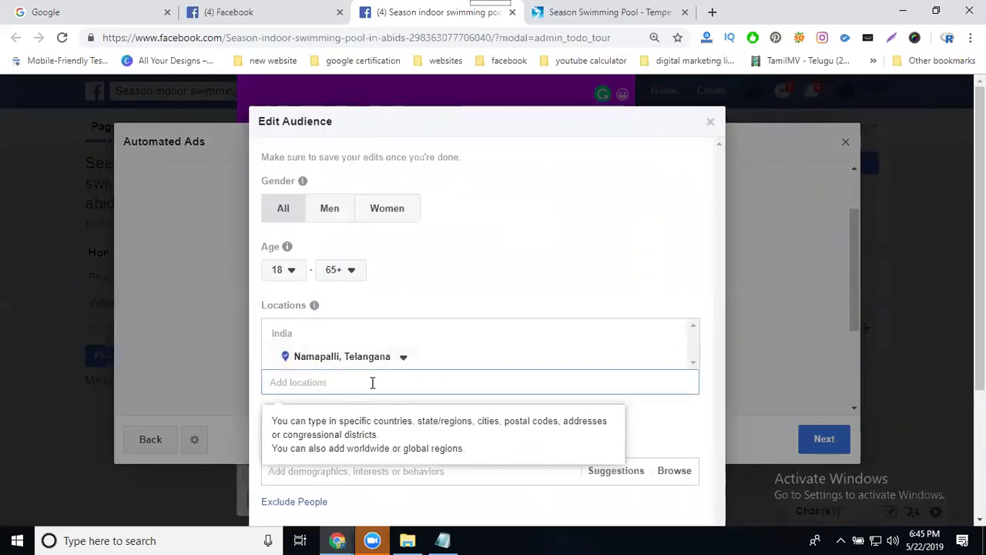
{"action": "type", "text": "hyderabad"}
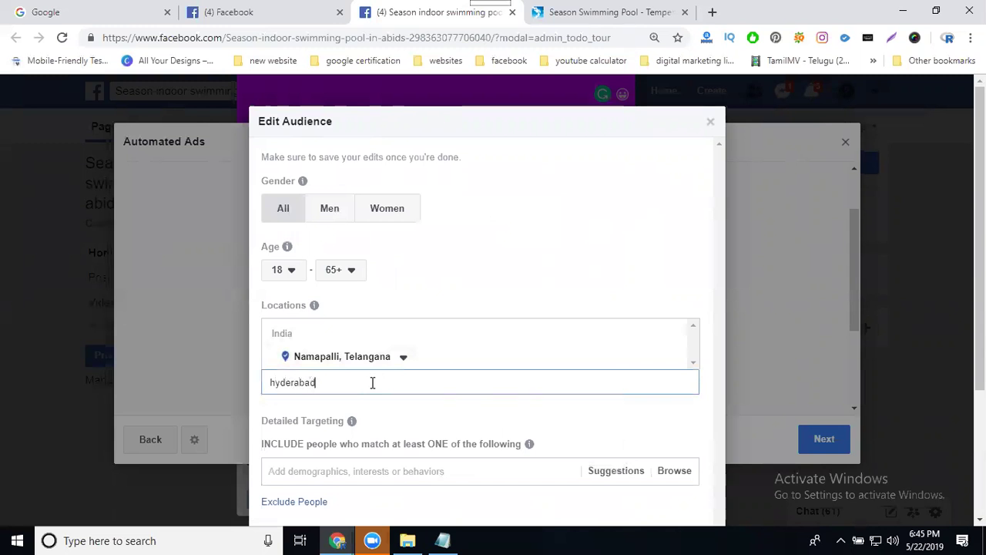
{"action": "left_click", "coordinate": [361, 407]}
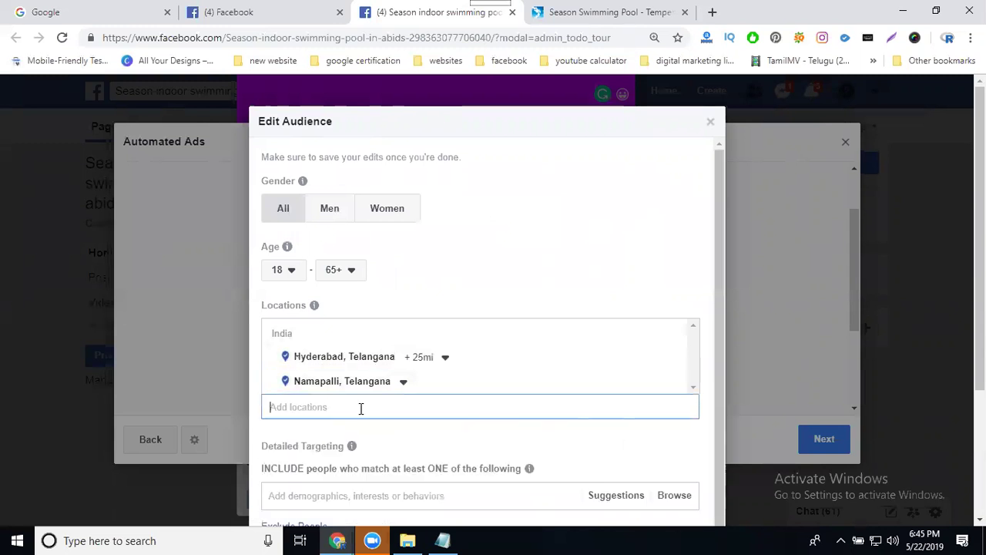
{"action": "left_click", "coordinate": [447, 359]}
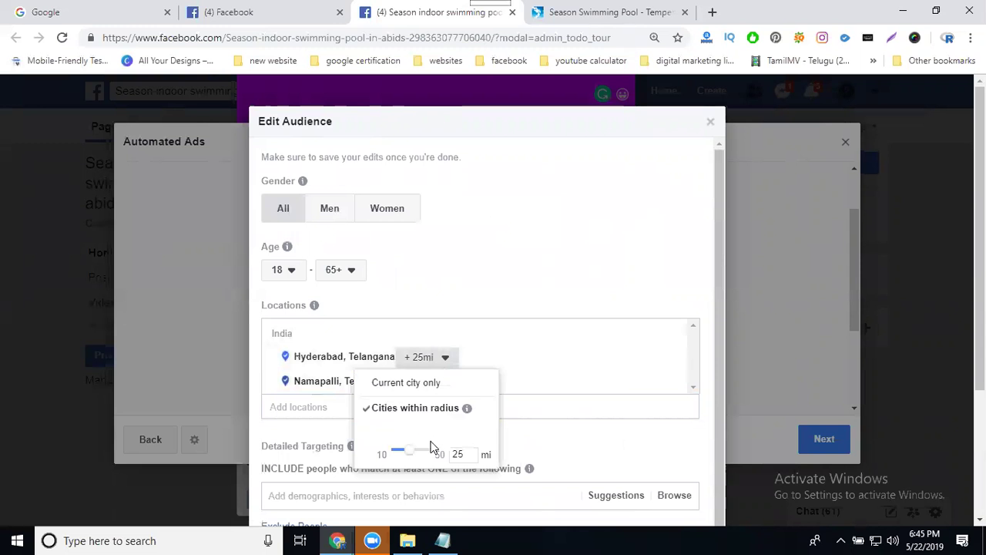
{"action": "left_click_drag", "start_coordinate": [412, 454], "coordinate": [452, 455]}
{"action": "left_click", "coordinate": [623, 308]}
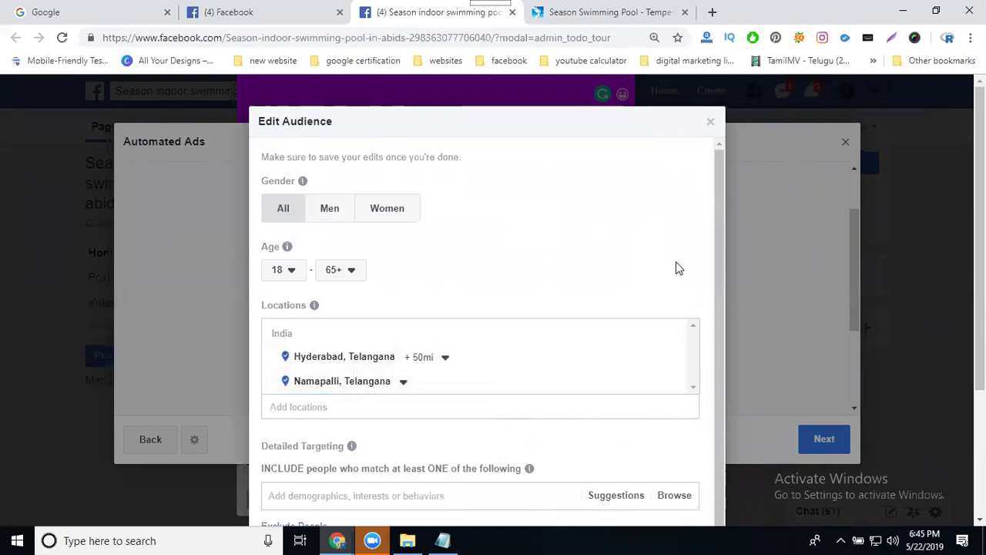
Step: Add Swimming as a detailed targeting interest
{"action": "scroll", "coordinate": [303, 375], "scroll_direction": "down", "scroll_amount": 2}
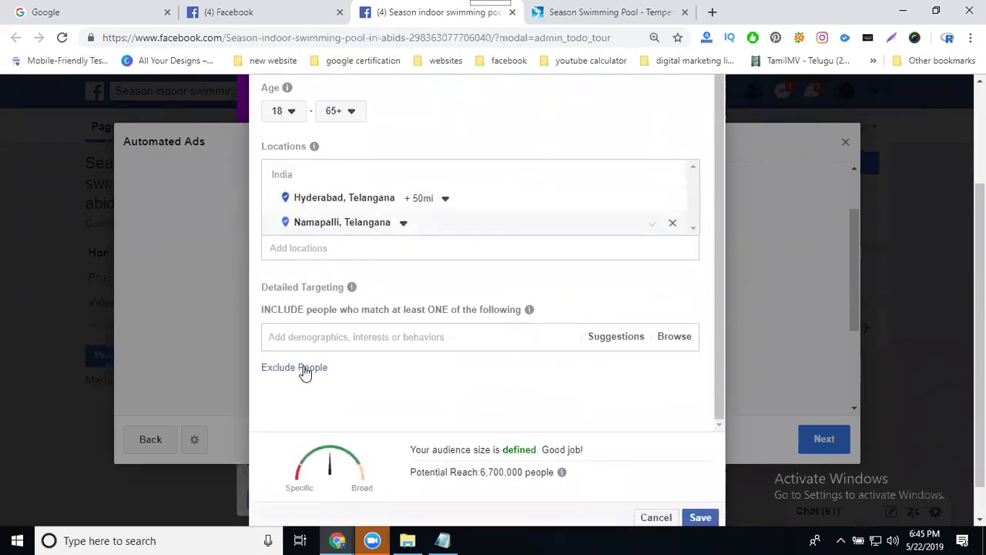
{"action": "left_click", "coordinate": [335, 336]}
{"action": "type", "text": "swimming"}
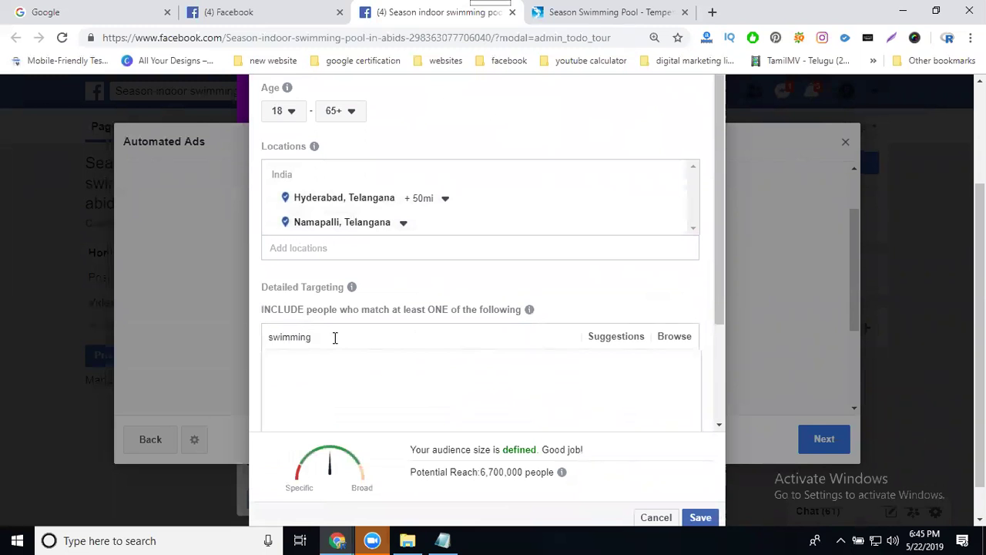
{"action": "left_click", "coordinate": [330, 363]}
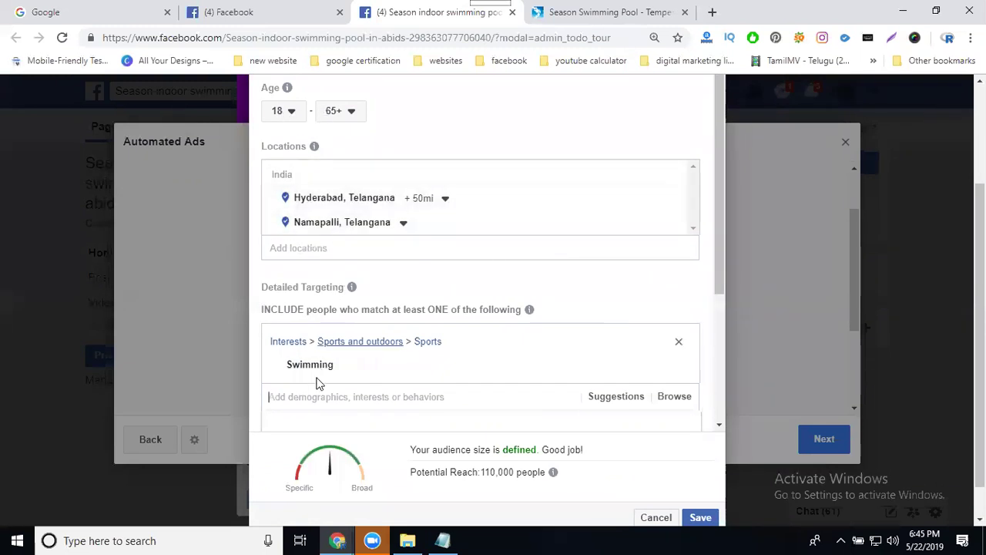
Step: Set the audience age range to 13–55 and save the audience
{"action": "scroll", "coordinate": [358, 416], "scroll_direction": "up", "scroll_amount": 2}
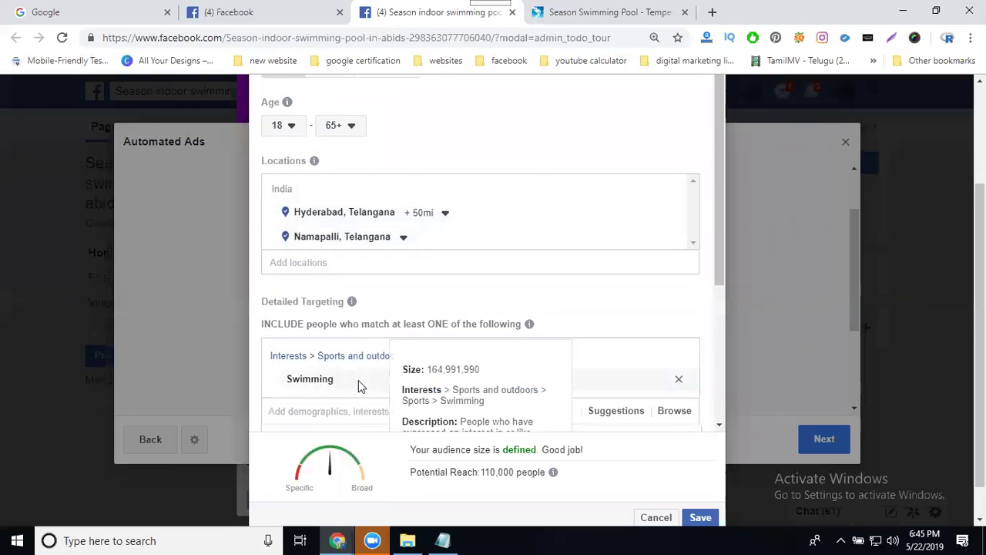
{"action": "left_click", "coordinate": [346, 272]}
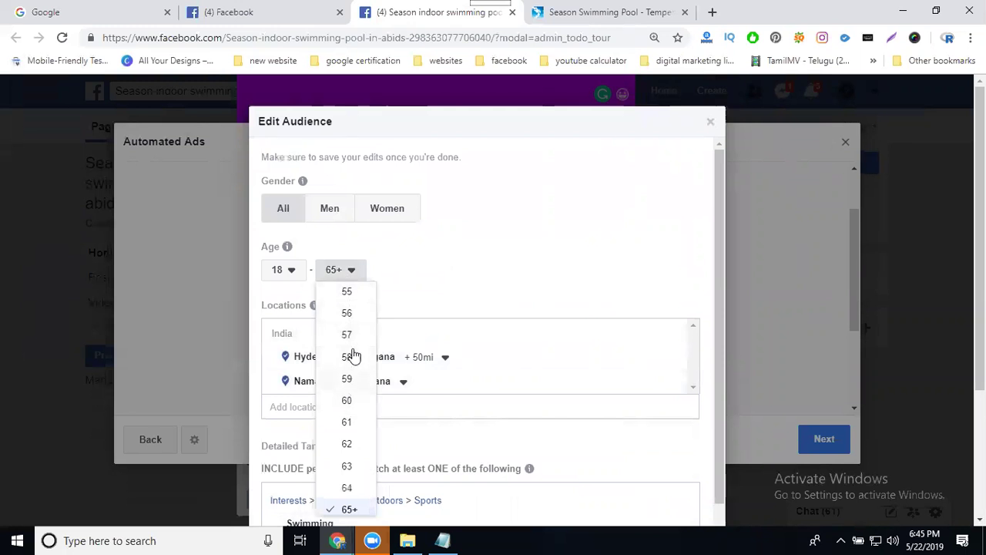
{"action": "left_click", "coordinate": [346, 292]}
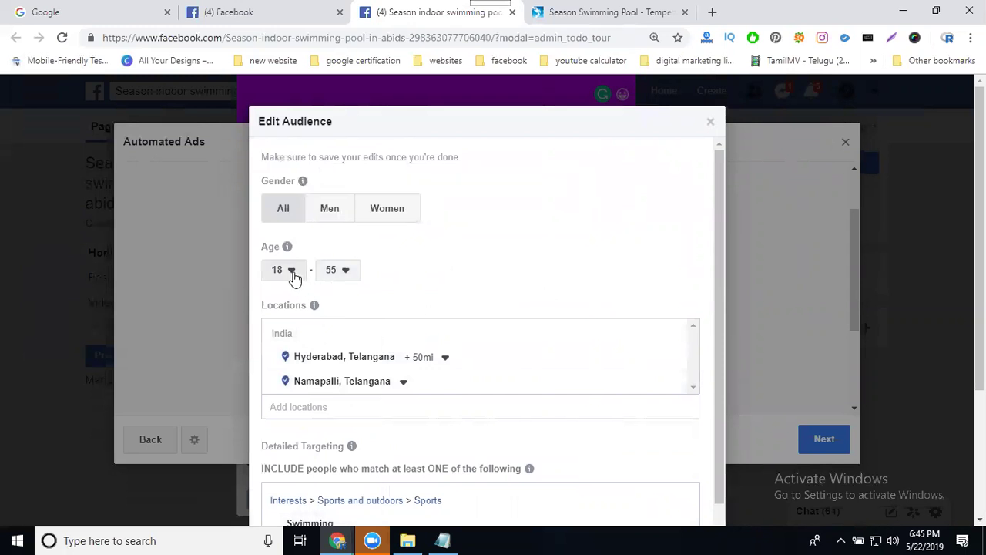
{"action": "left_click", "coordinate": [291, 271]}
{"action": "left_click", "coordinate": [292, 296]}
{"action": "scroll", "coordinate": [447, 280], "scroll_direction": "down", "scroll_amount": 2}
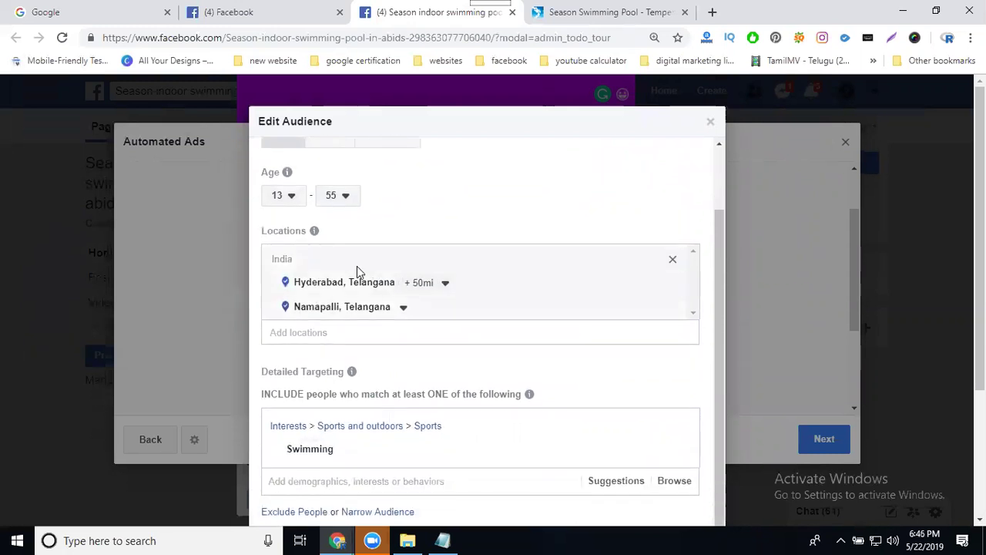
{"action": "scroll", "coordinate": [334, 286], "scroll_direction": "down", "scroll_amount": 1}
{"action": "scroll", "coordinate": [334, 289], "scroll_direction": "down", "scroll_amount": 2}
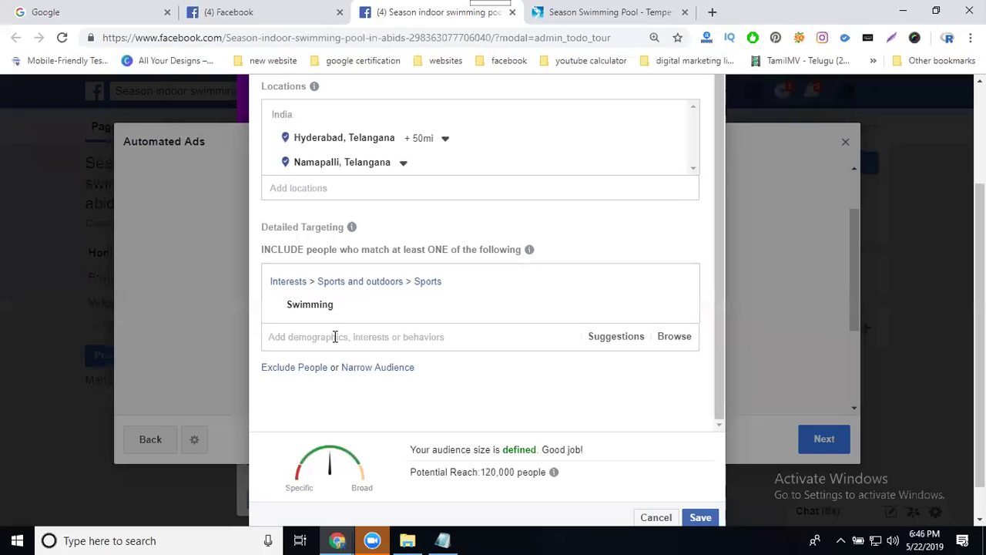
{"action": "scroll", "coordinate": [455, 383], "scroll_direction": "down", "scroll_amount": 1}
{"action": "left_click", "coordinate": [702, 479]}
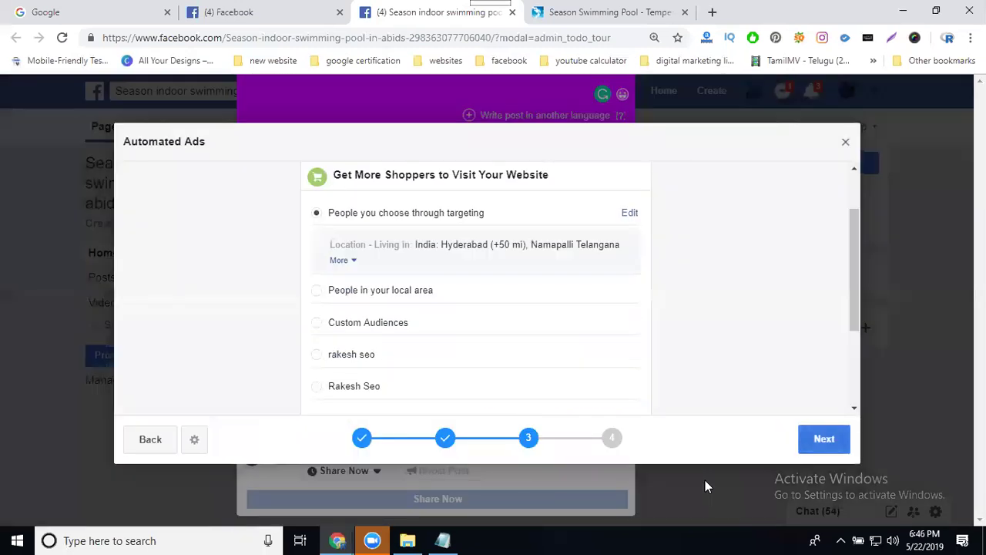
Step: Choose the ₹80.00 daily budget on the plan review and promote the ad
{"action": "left_click", "coordinate": [812, 437]}
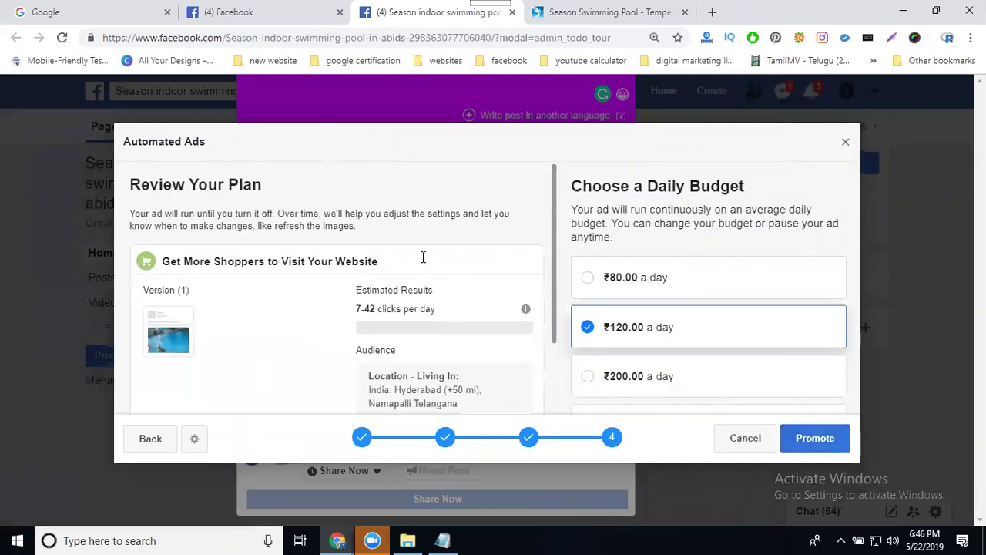
{"action": "scroll", "coordinate": [374, 262], "scroll_direction": "down", "scroll_amount": 1}
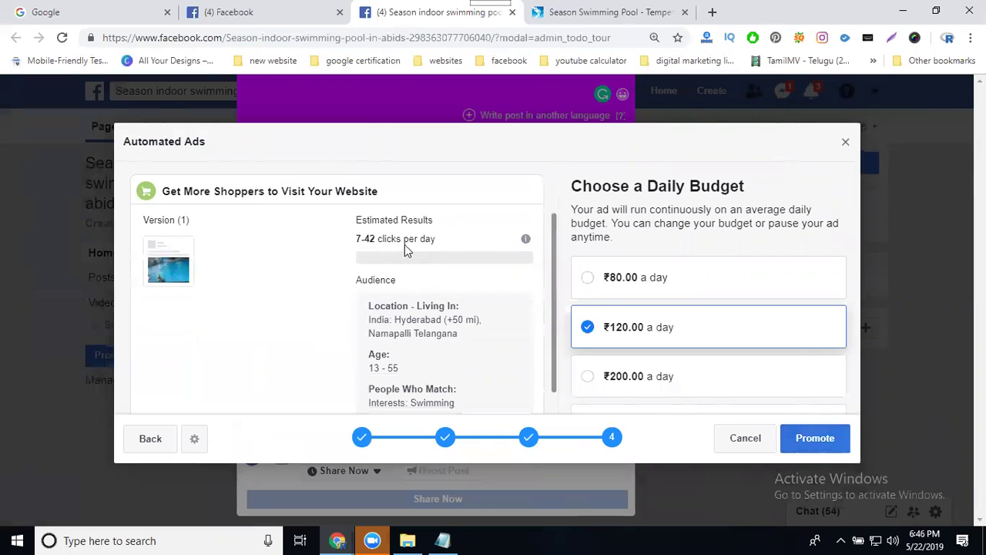
{"action": "scroll", "coordinate": [390, 308], "scroll_direction": "down", "scroll_amount": 1}
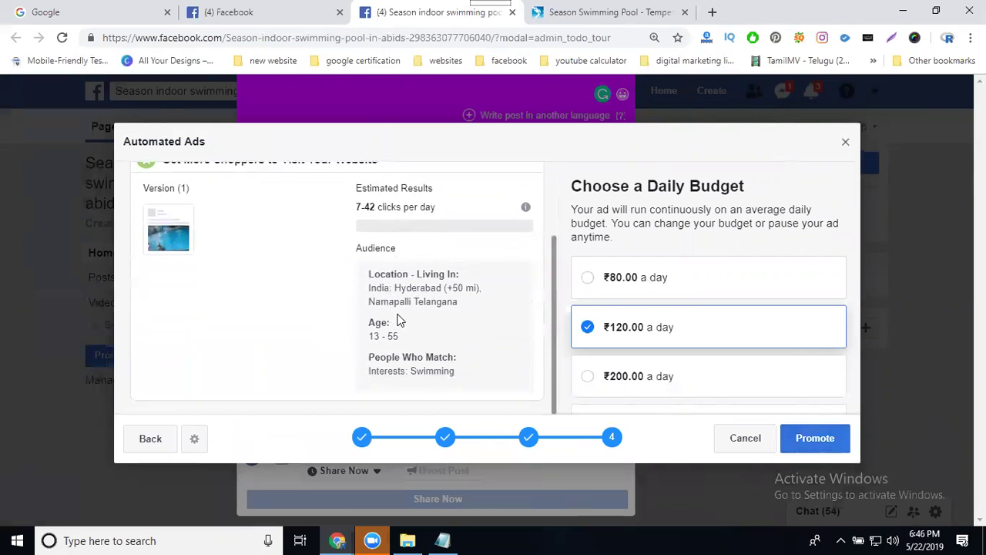
{"action": "left_click", "coordinate": [587, 279]}
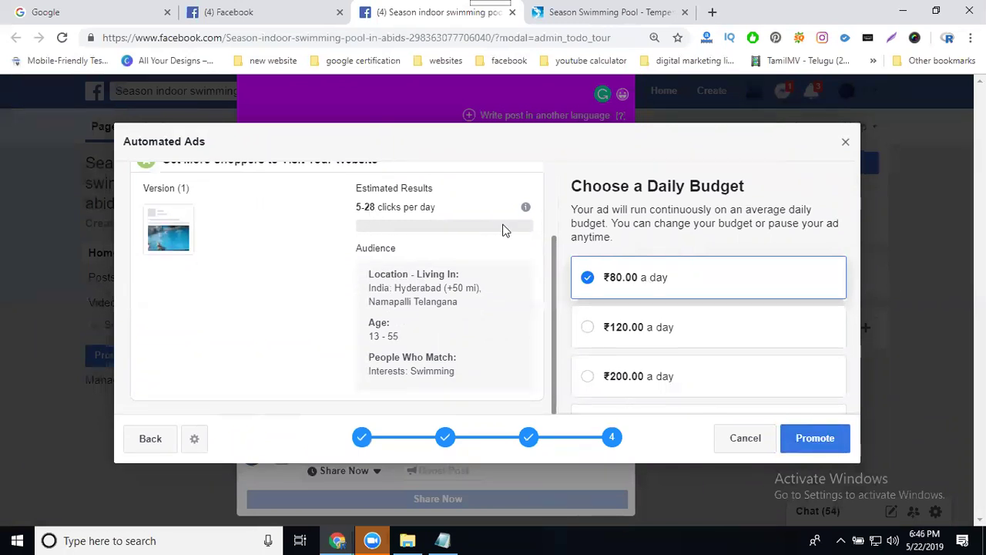
{"action": "left_click", "coordinate": [592, 376]}
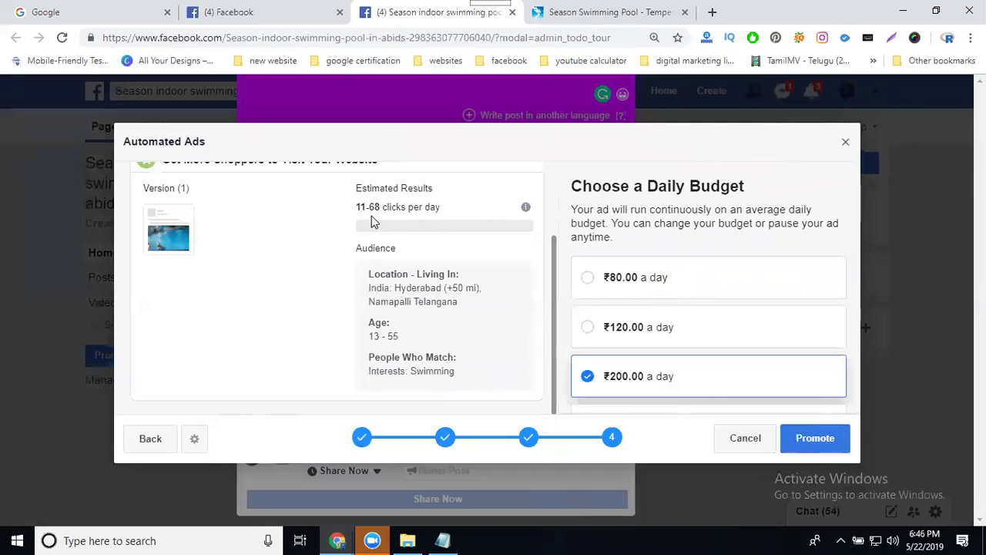
{"action": "left_click", "coordinate": [588, 278]}
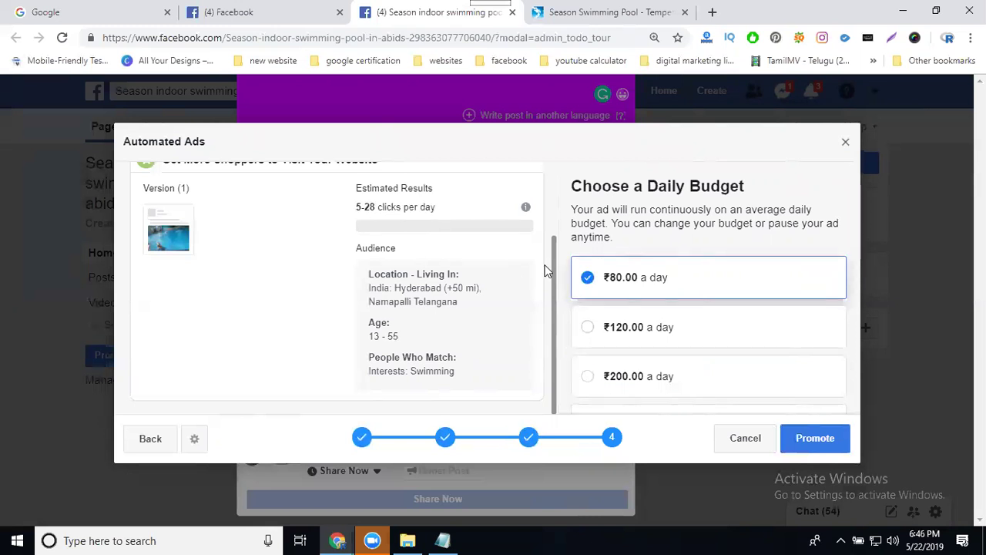
{"action": "left_click", "coordinate": [819, 438]}
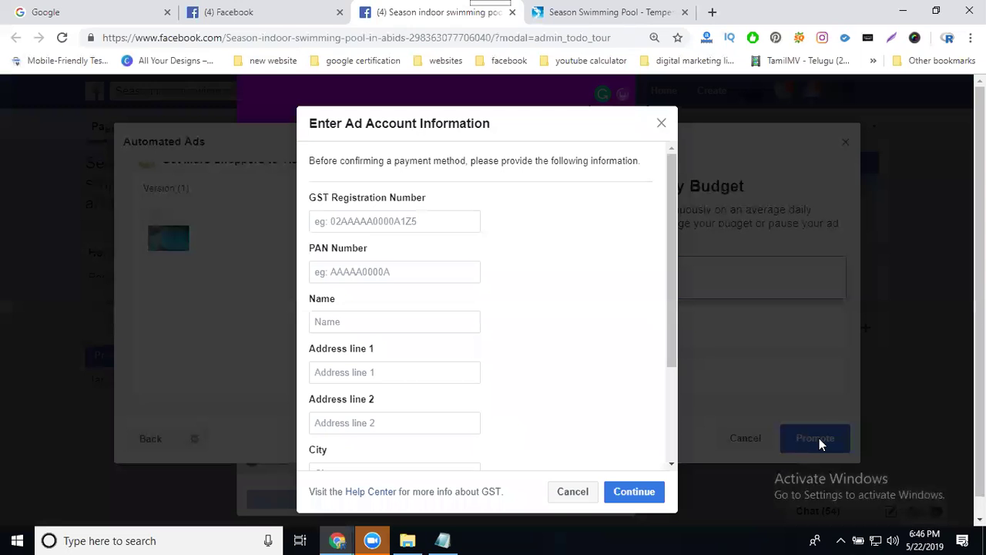
Step: Submit the ad account GST information and dismiss the saved confirmation
{"action": "left_click", "coordinate": [623, 495]}
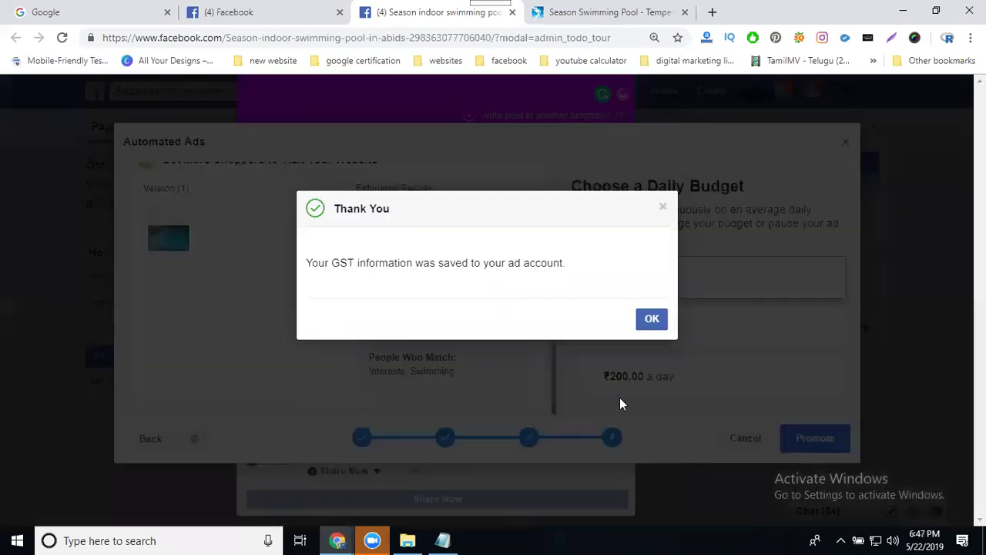
{"action": "left_click", "coordinate": [652, 320]}
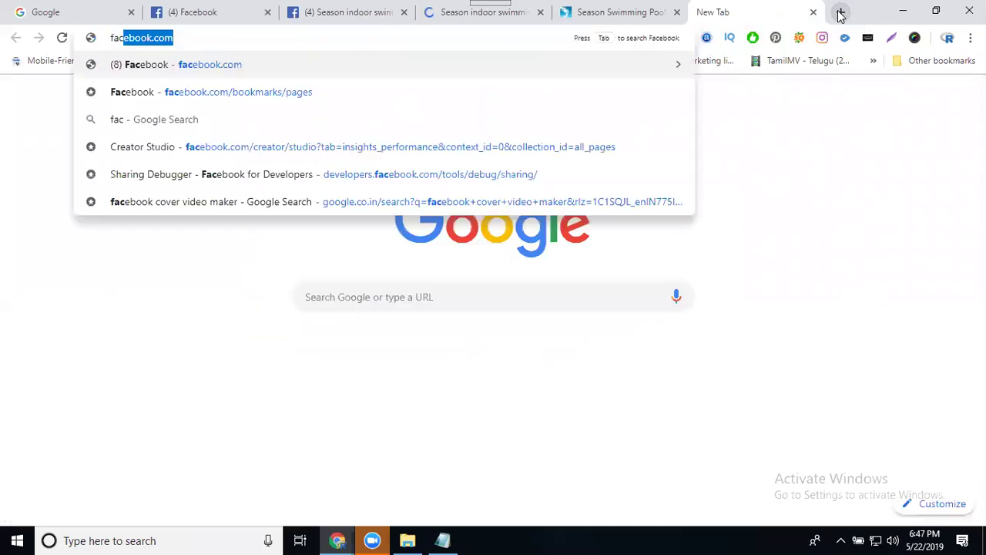
Step: Load facebook.com/manage in the new tab to show the ad accounts
{"action": "type", "text": "ebook.com/manag"}
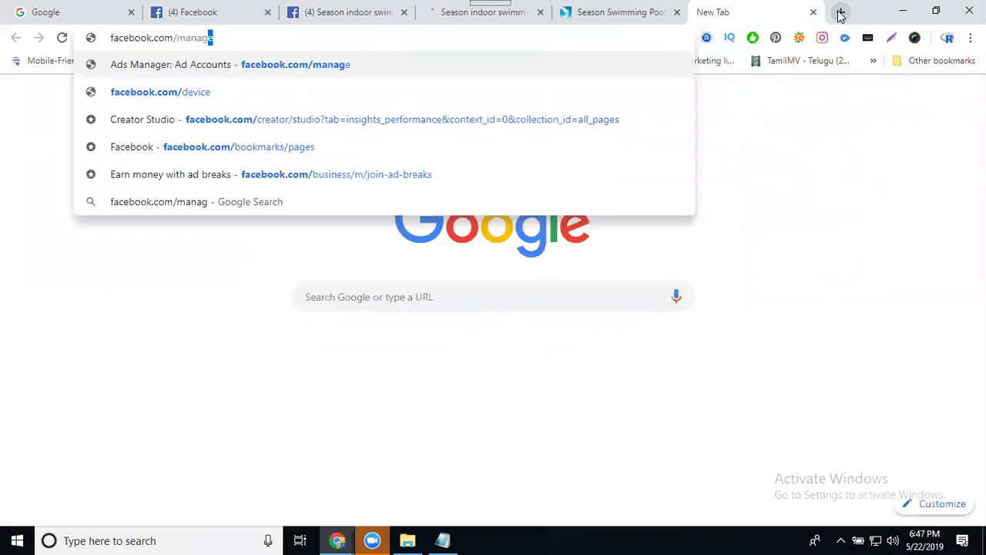
{"action": "type", "text": "e"}
{"action": "key", "text": "Return"}
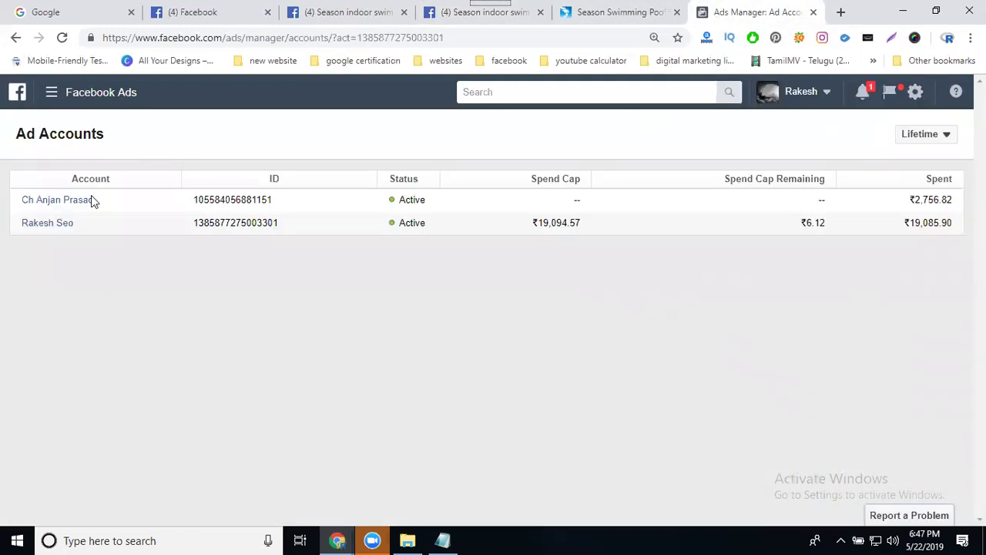
Step: Open Ads Manager from the Facebook Ads tools menu
{"action": "left_click", "coordinate": [51, 92]}
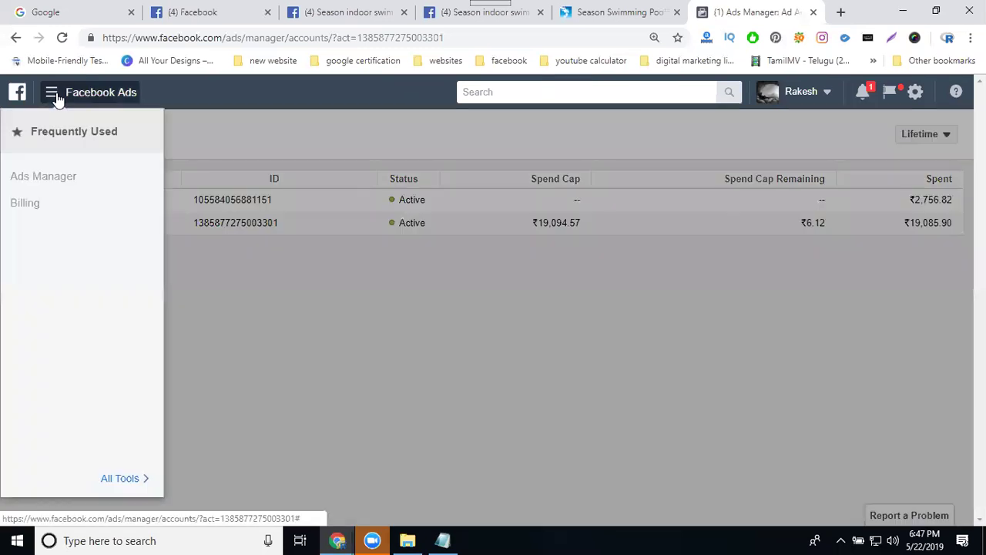
{"action": "left_click", "coordinate": [61, 177]}
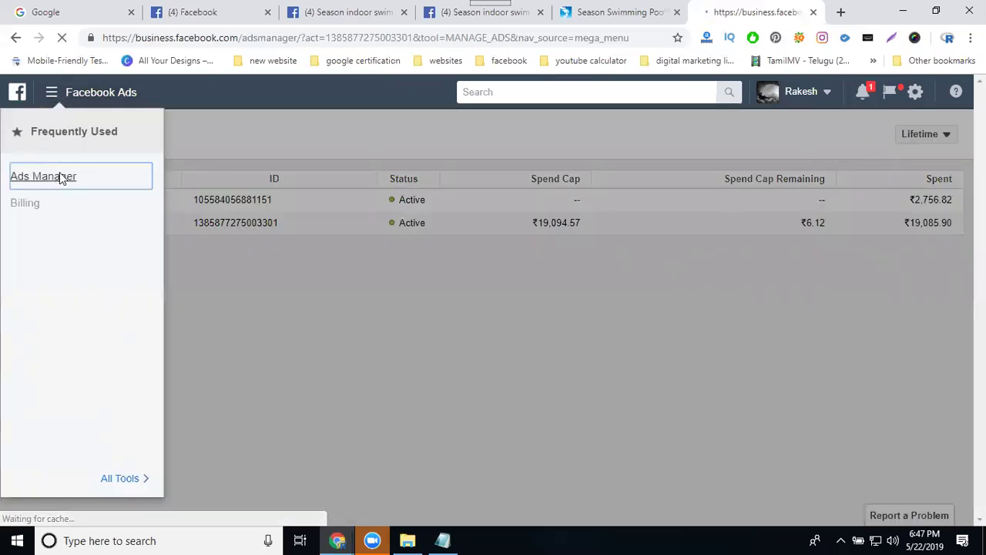